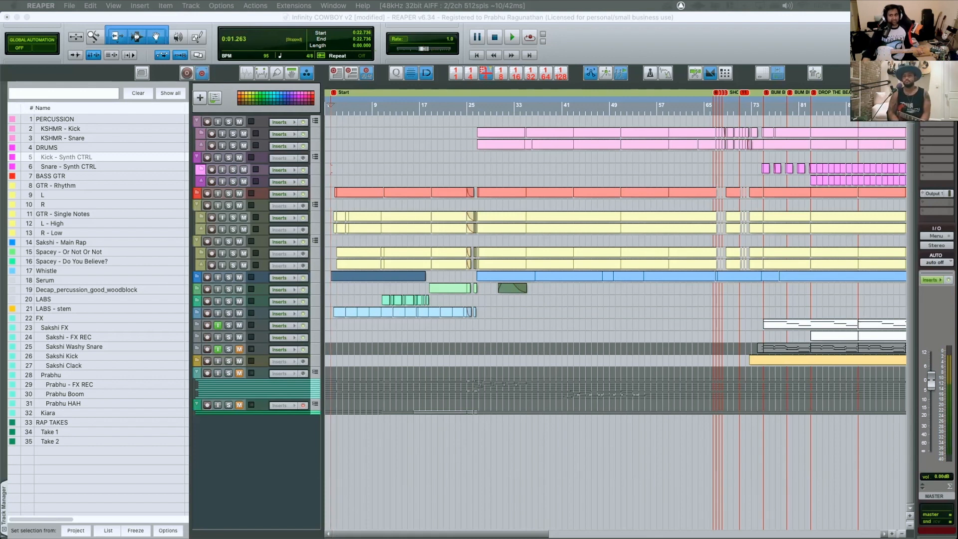
# Play the song from the Start marker, follow the arrangement through the intro and the percussion entry, and stop playback
pyautogui.click(328, 107)
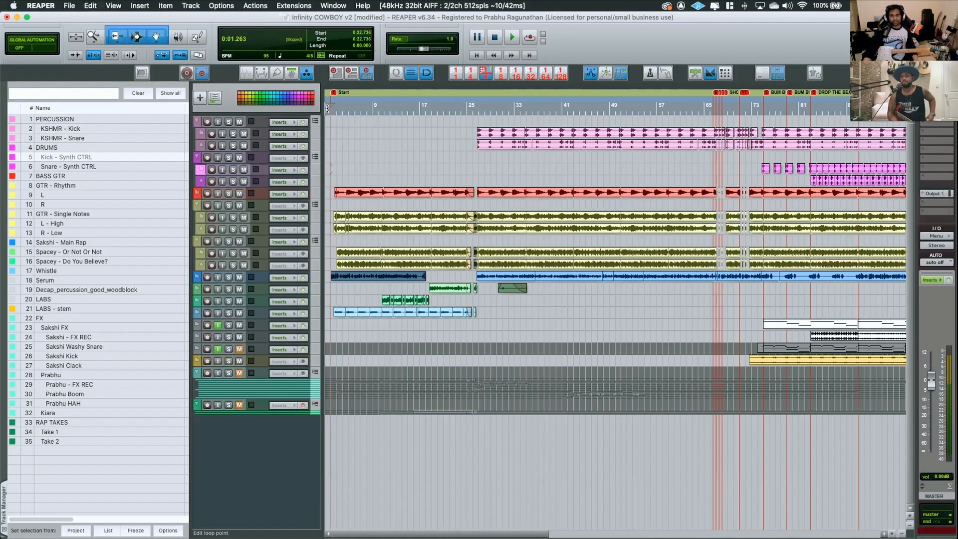
pyautogui.scroll(4, 308, 156)
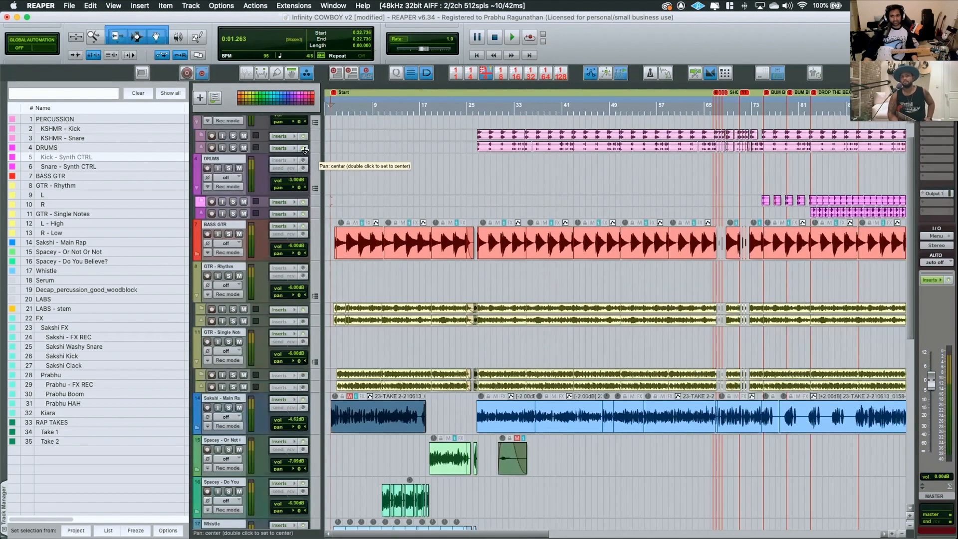
pyautogui.scroll(2, 308, 154)
pyautogui.scroll(2, 307, 151)
pyautogui.press('space')
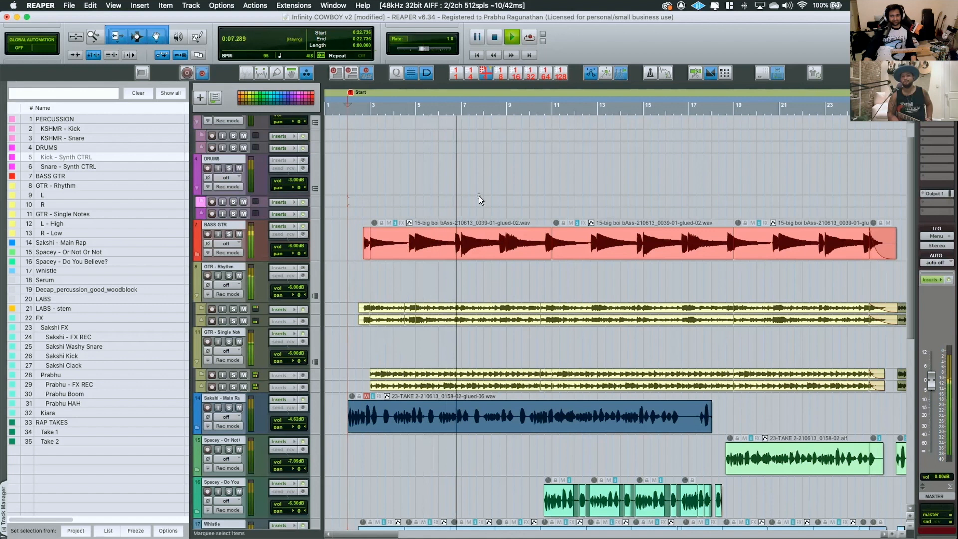
pyautogui.hscroll(5, 479, 196)
pyautogui.scroll(-5, 496, 220)
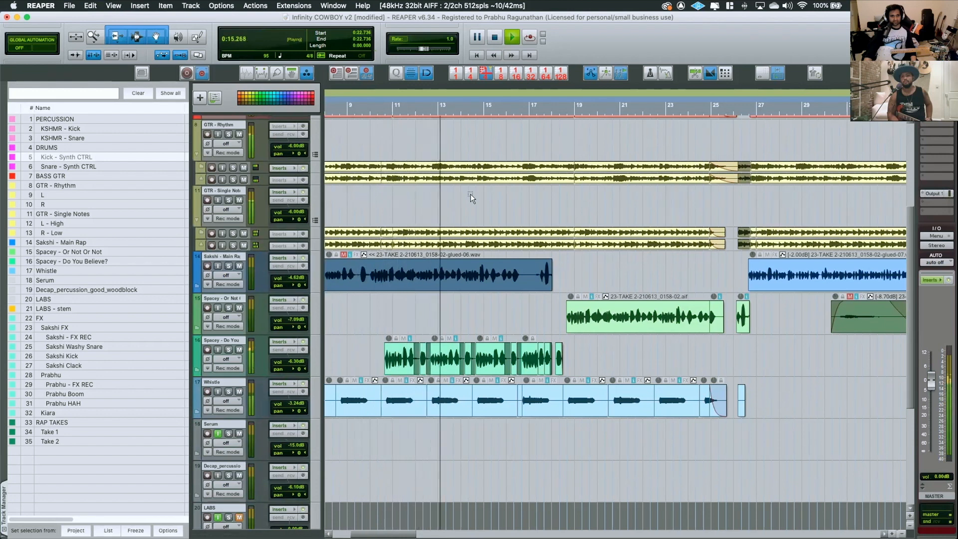
pyautogui.hscroll(5, 471, 193)
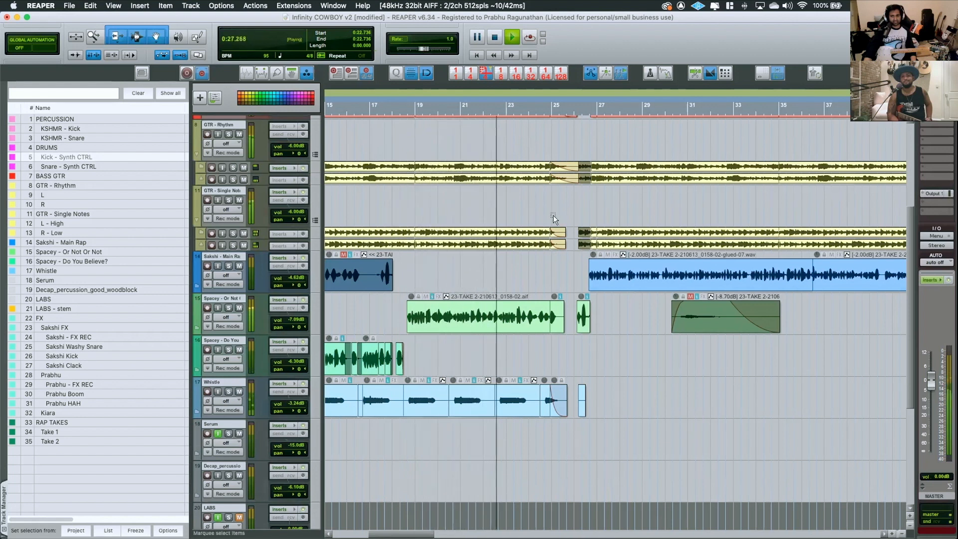
pyautogui.hscroll(5, 549, 215)
pyautogui.scroll(5, 484, 219)
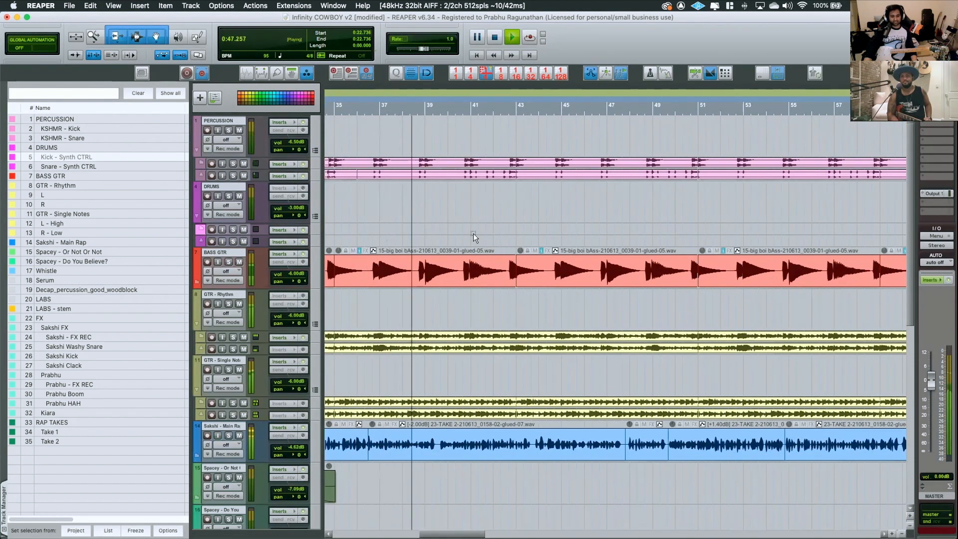
pyautogui.scroll(-3, 473, 232)
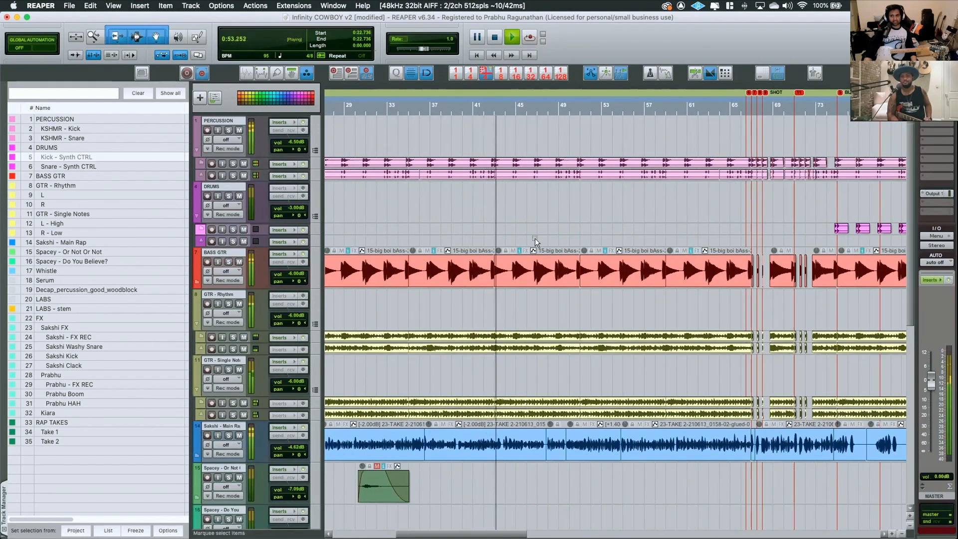
pyautogui.press('space')
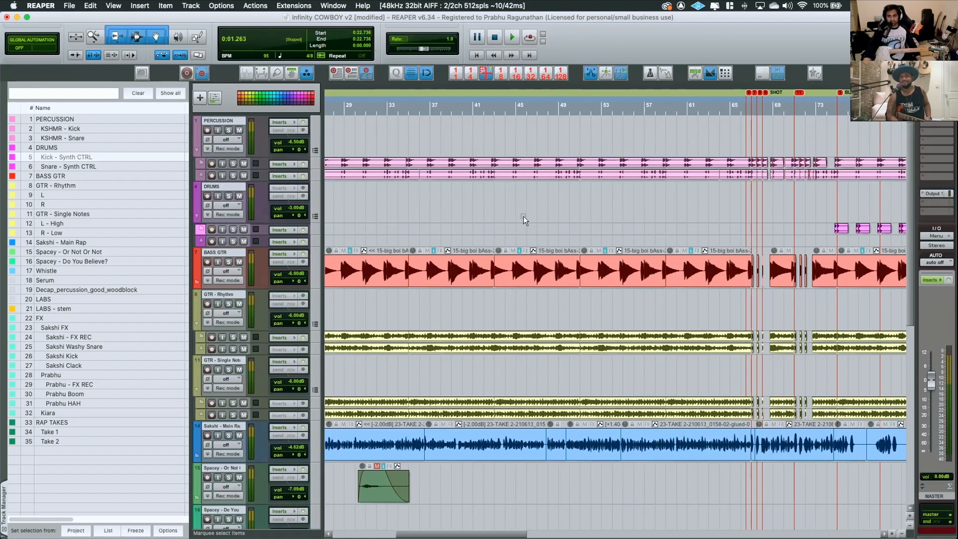
# Mute the main rap track and play the arrangement from about bar 27, where the percussion enters
pyautogui.scroll(-5, 522, 216)
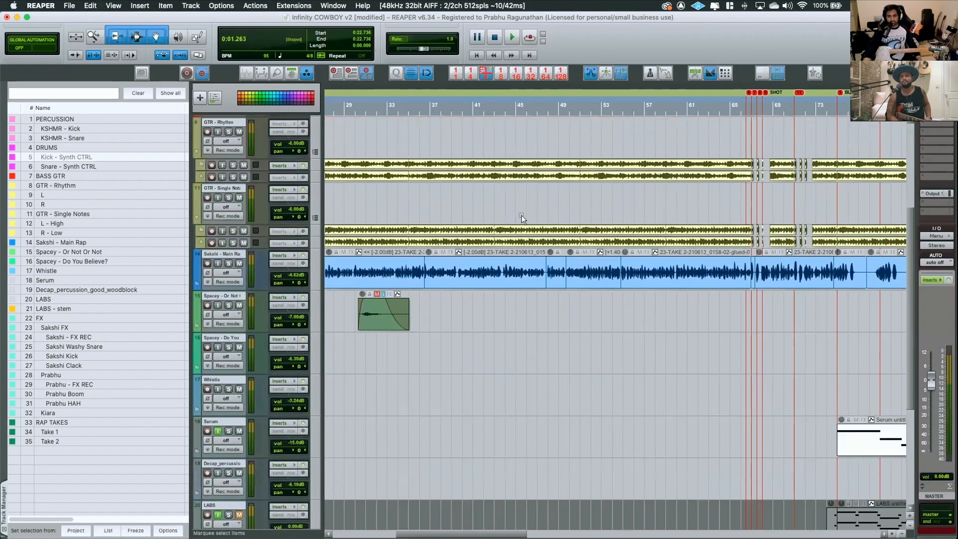
pyautogui.scroll(5, 521, 216)
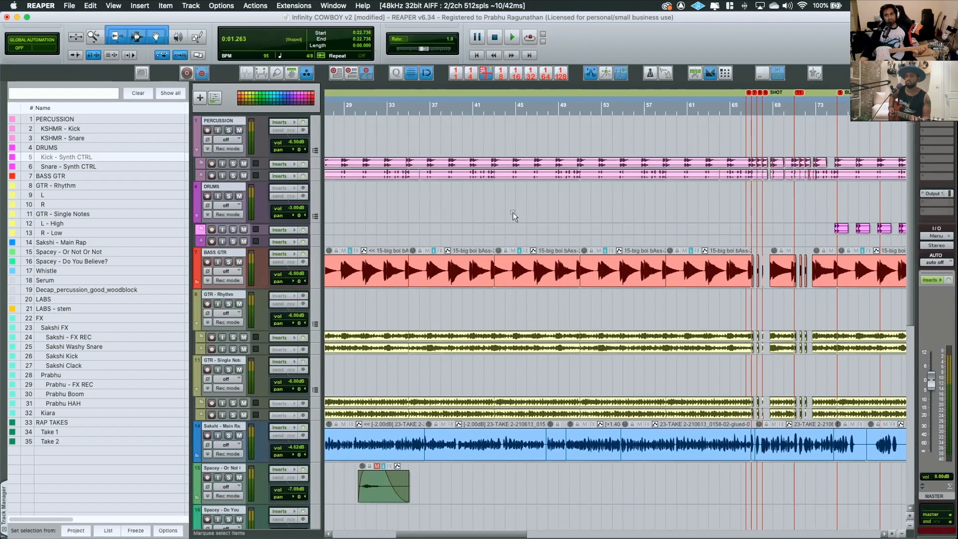
pyautogui.hscroll(-10, 465, 288)
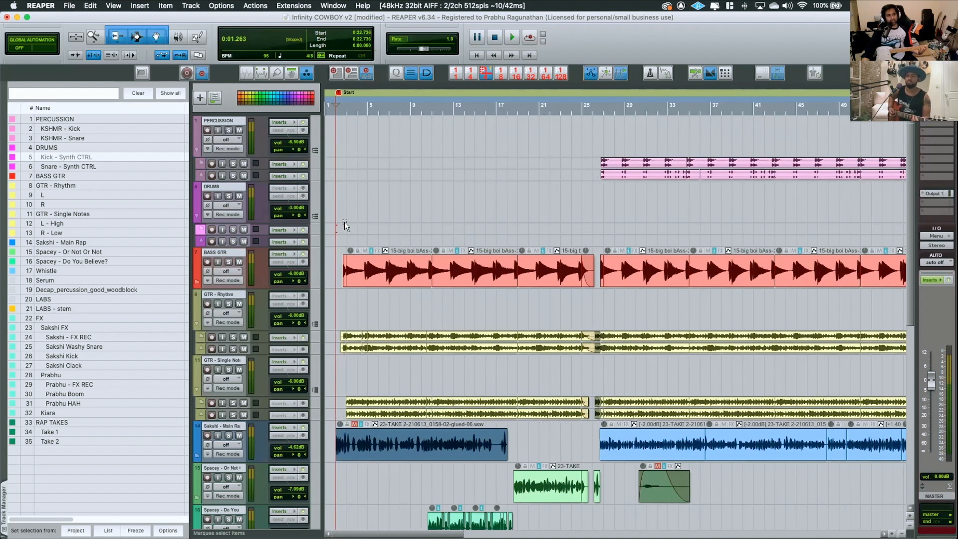
pyautogui.click(379, 108)
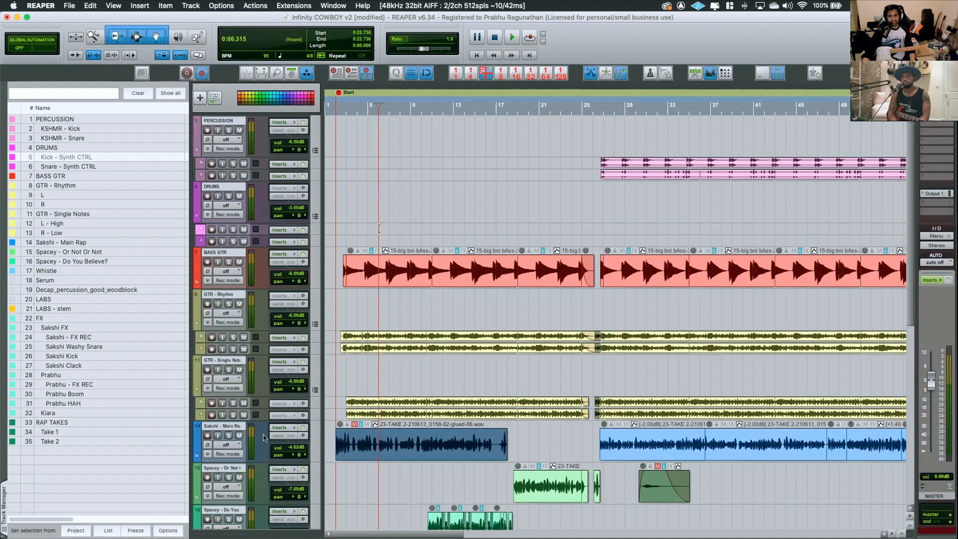
pyautogui.click(240, 435)
pyautogui.click(597, 108)
pyautogui.press('space')
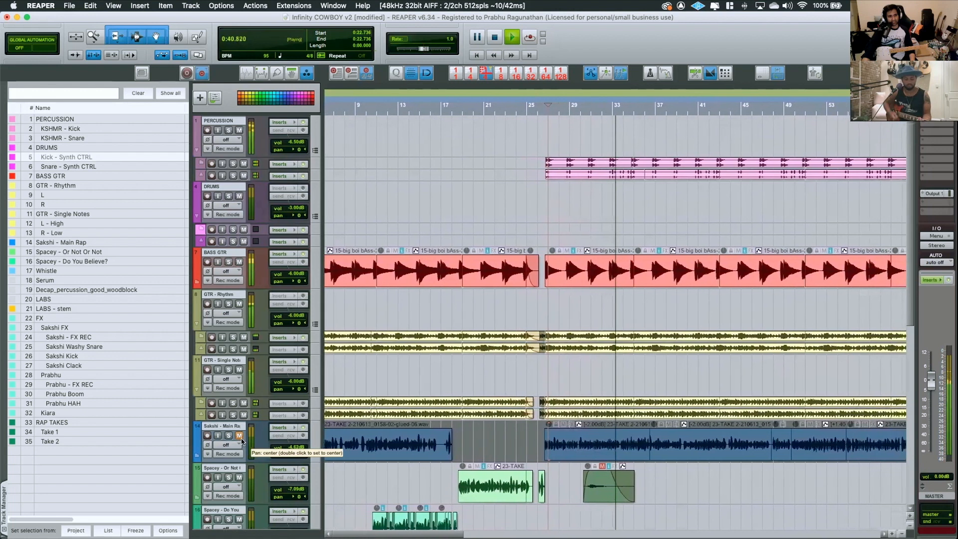
pyautogui.press('space')
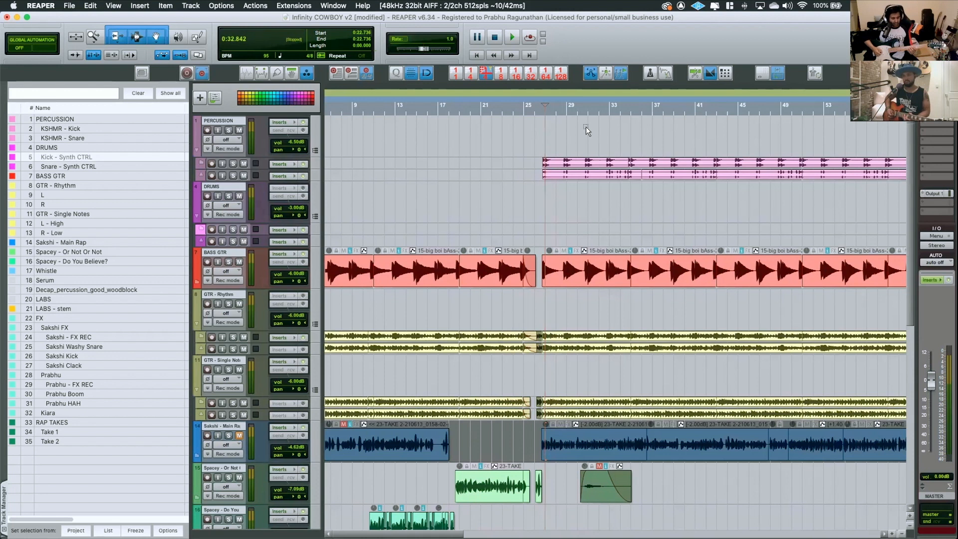
# Play from the Start marker, soloing the GTR - Rhythm and GTR - Single Notes folders together and the single notes alone, and clear the solos
pyautogui.hscroll(-3, 481, 273)
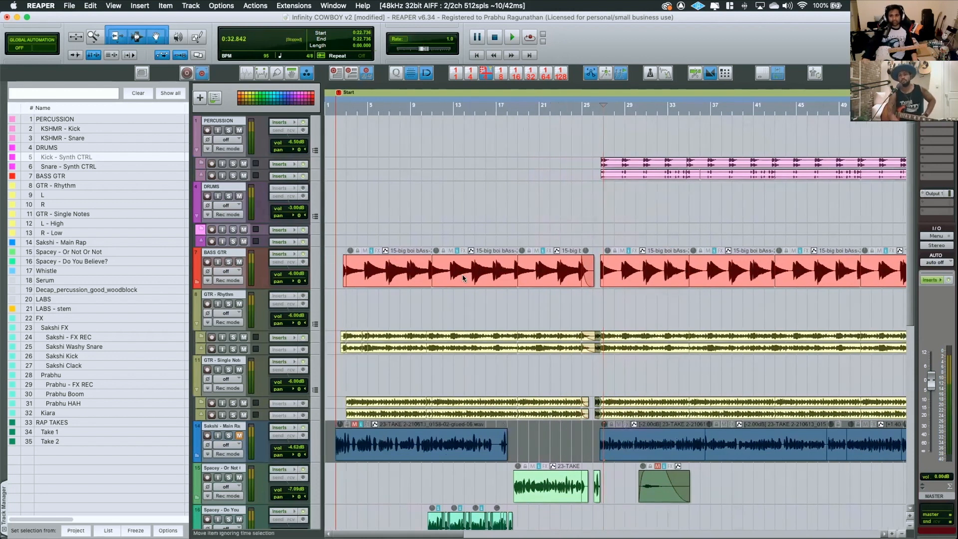
pyautogui.click(338, 105)
pyautogui.press('space')
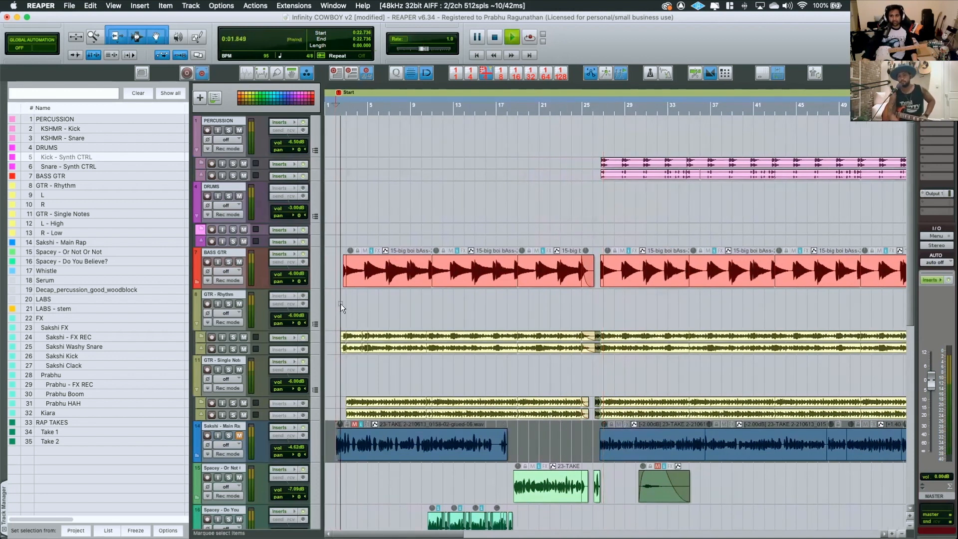
pyautogui.click(229, 304)
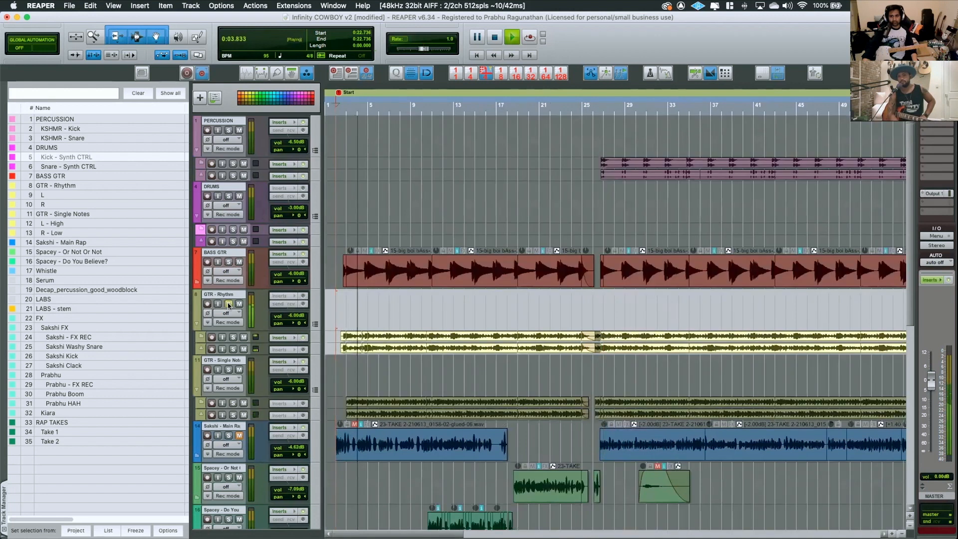
pyautogui.click(229, 370)
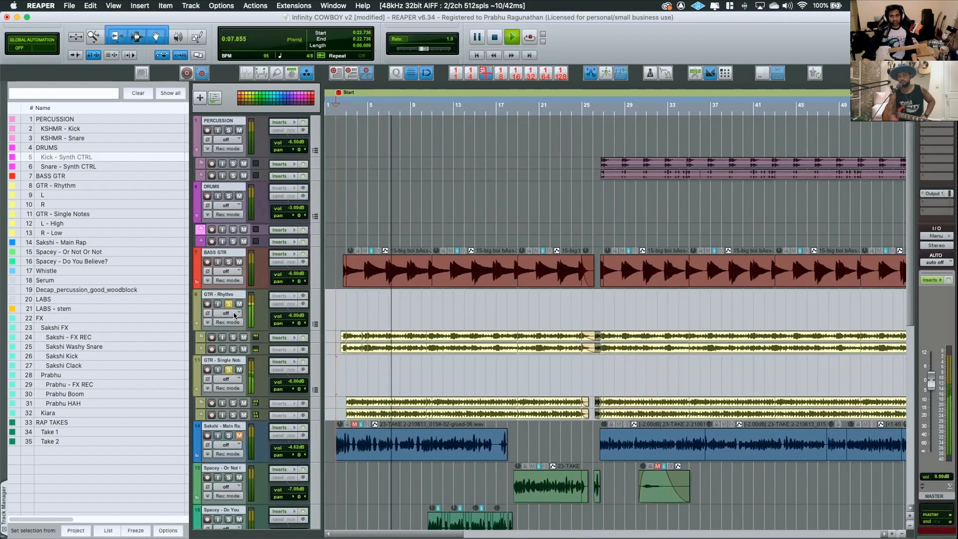
pyautogui.click(228, 304)
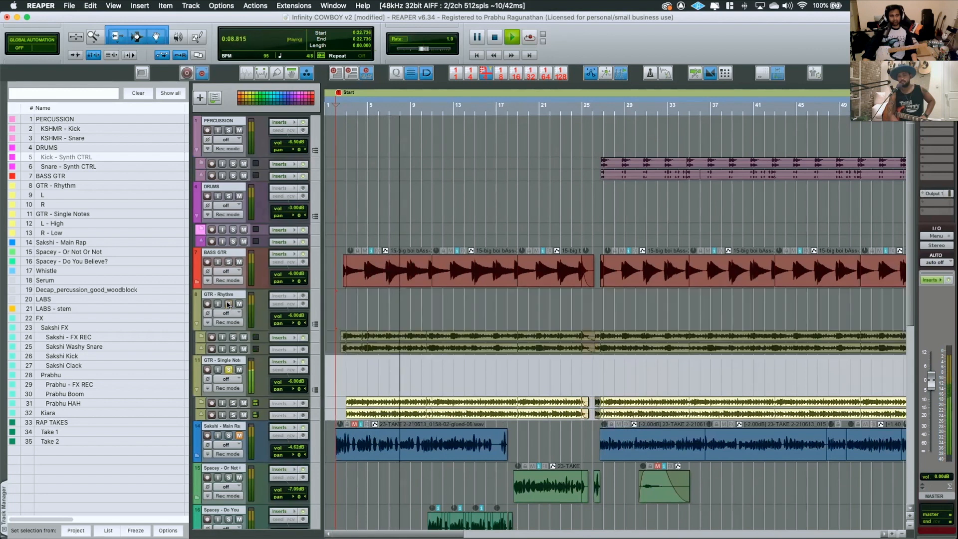
pyautogui.click(229, 370)
pyautogui.press('space')
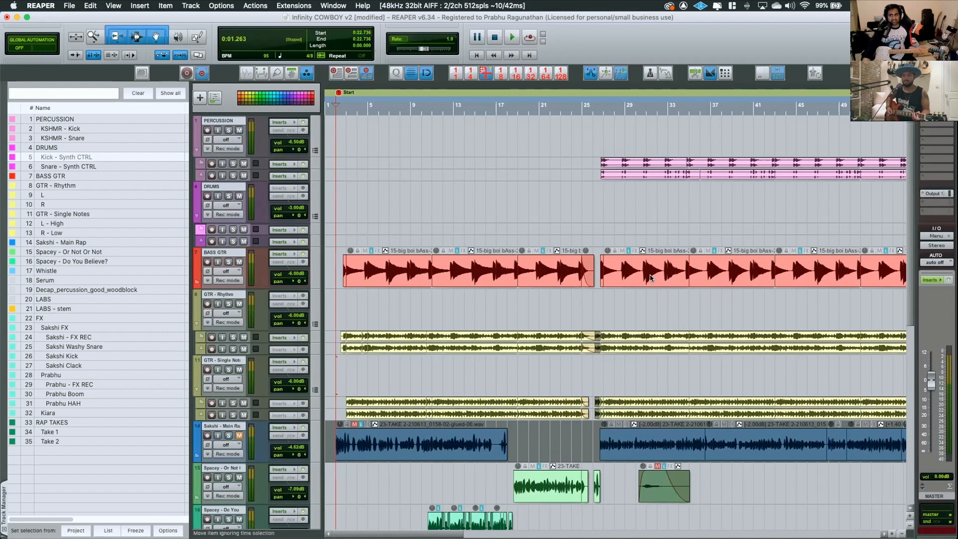
# Expand the PERCUSSION folder so the KSHMR - Kick and KSHMR - Snare tracks show at full height
pyautogui.scroll(3, 585, 226)
pyautogui.scroll(2, 595, 207)
pyautogui.scroll(3, 568, 202)
pyautogui.scroll(-5, 530, 240)
pyautogui.scroll(3, 474, 239)
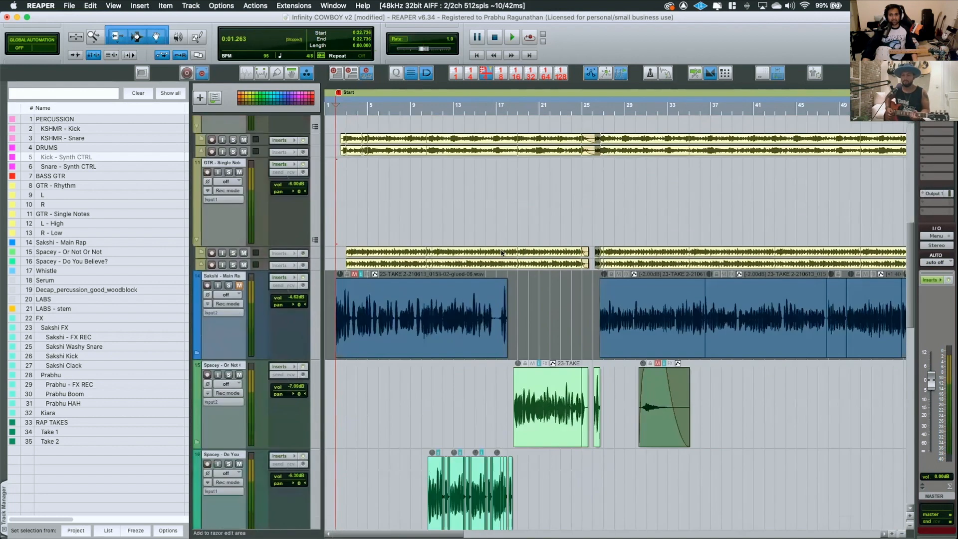
pyautogui.scroll(4, 419, 233)
pyautogui.scroll(-3, 419, 234)
pyautogui.scroll(-4, 342, 148)
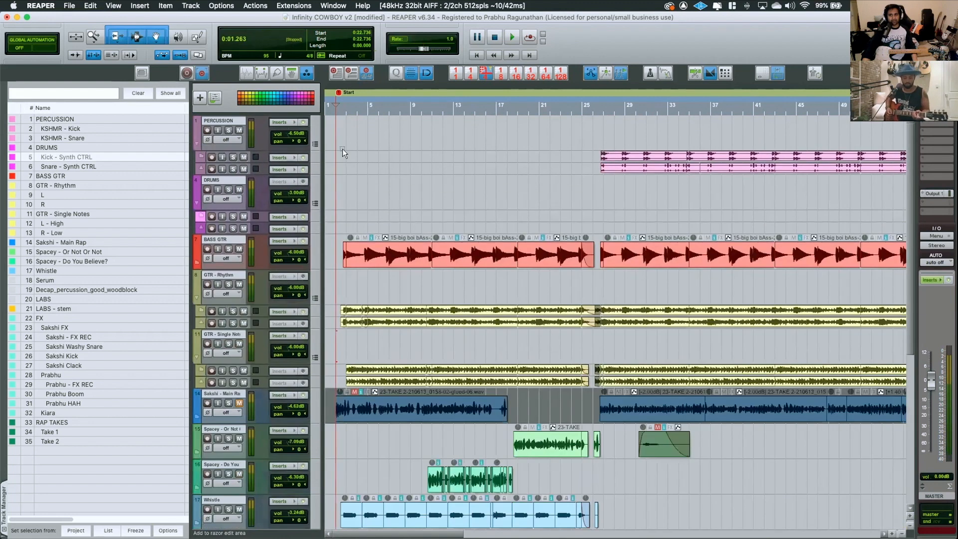
pyautogui.click(315, 144)
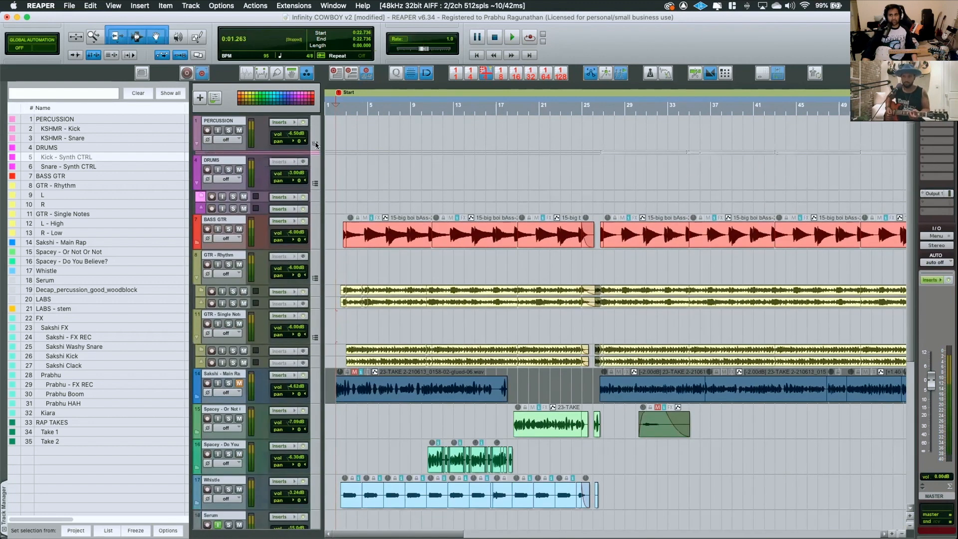
pyautogui.click(315, 144)
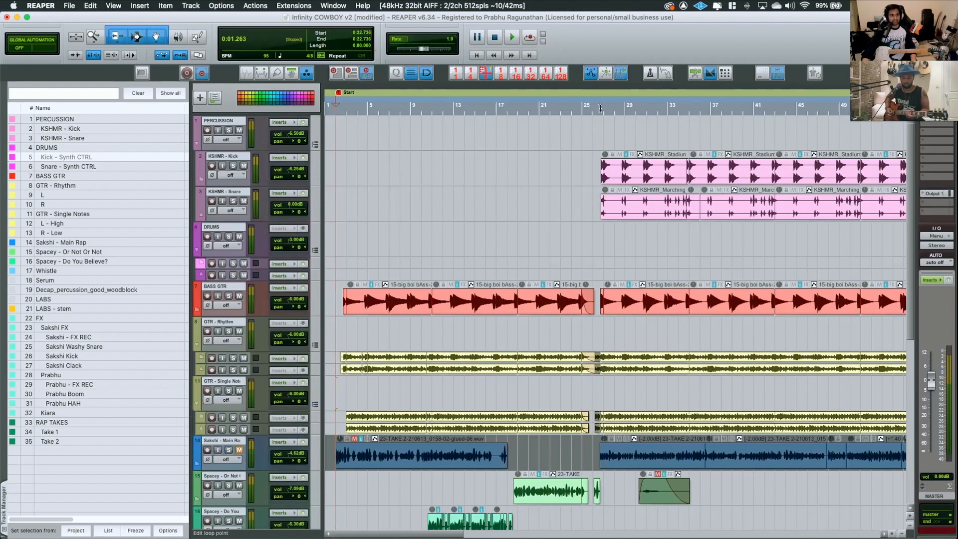
# Play from just before bar 27 with the PERCUSSION folder soloed, compare it with the full mix, and stop playback
pyautogui.click(601, 108)
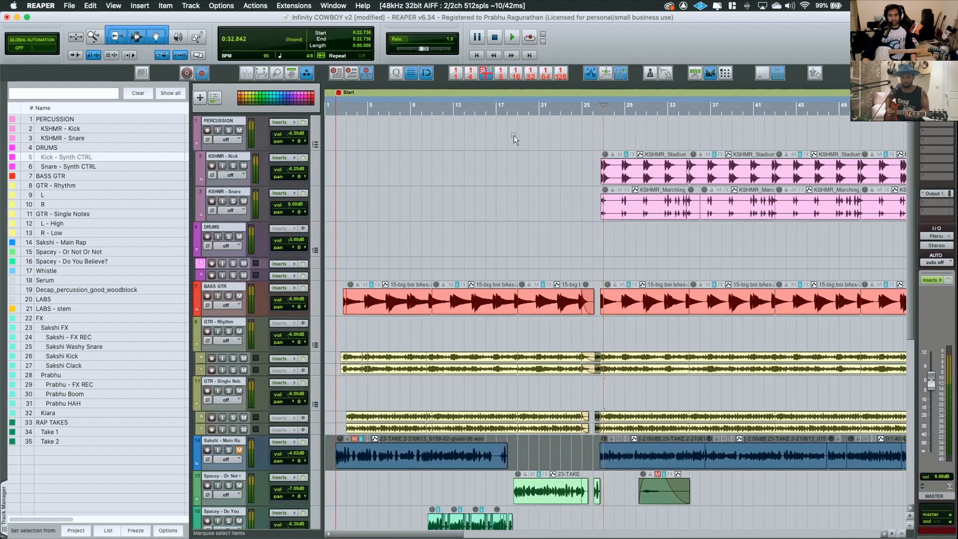
pyautogui.click(593, 103)
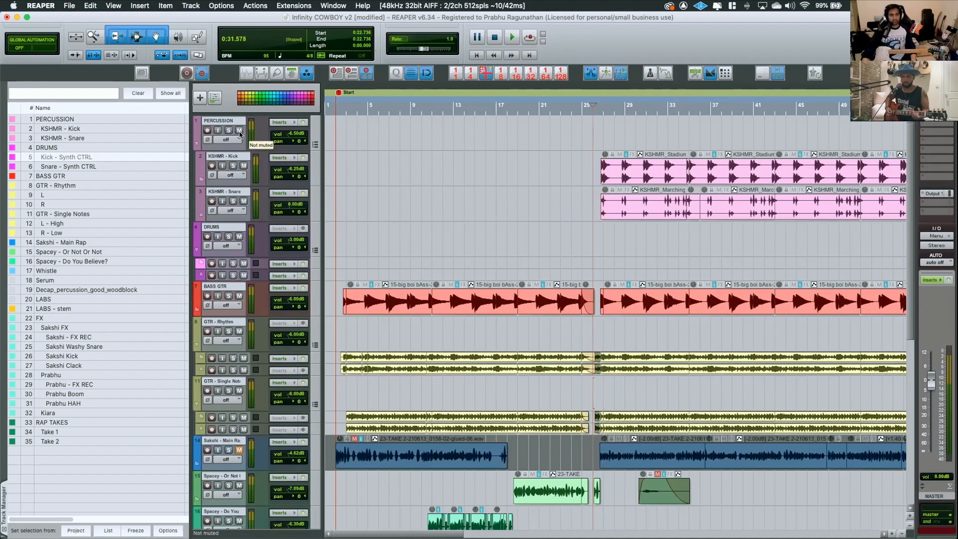
pyautogui.press('space')
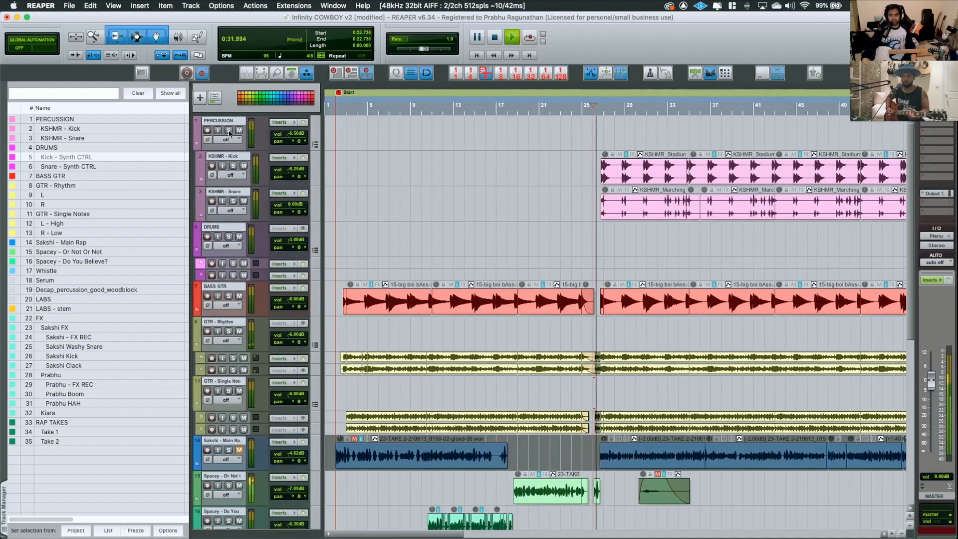
pyautogui.click(229, 130)
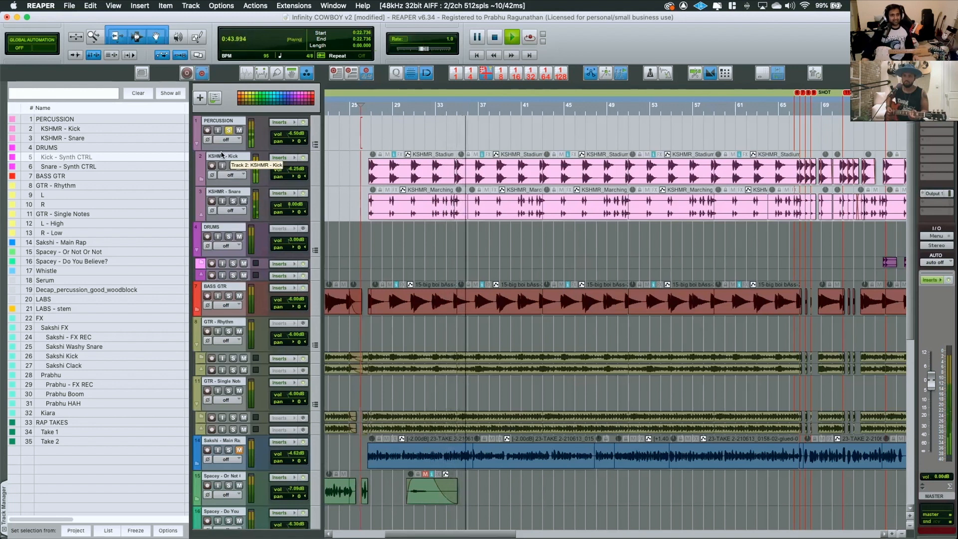
pyautogui.click(229, 130)
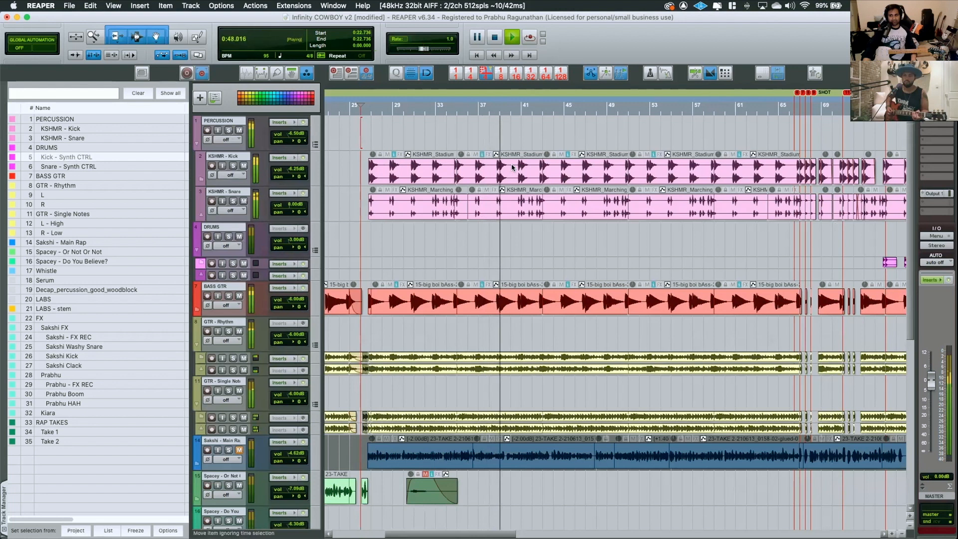
pyautogui.press('space')
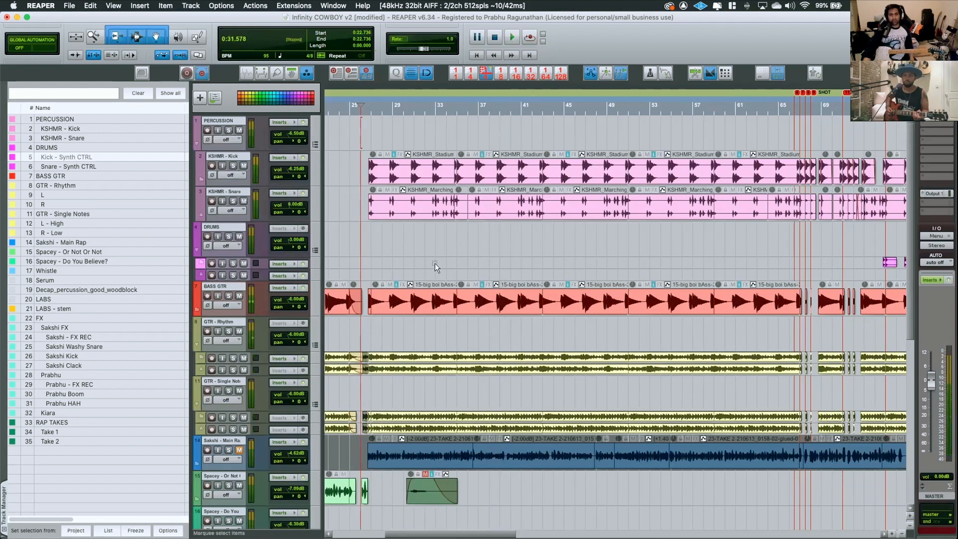
# Examine the lower tracks and the arrangement from about bar 57 through the SHOT, BUM BUM and DROP THE BEAT markers
pyautogui.scroll(-5, 434, 263)
pyautogui.scroll(-3, 432, 265)
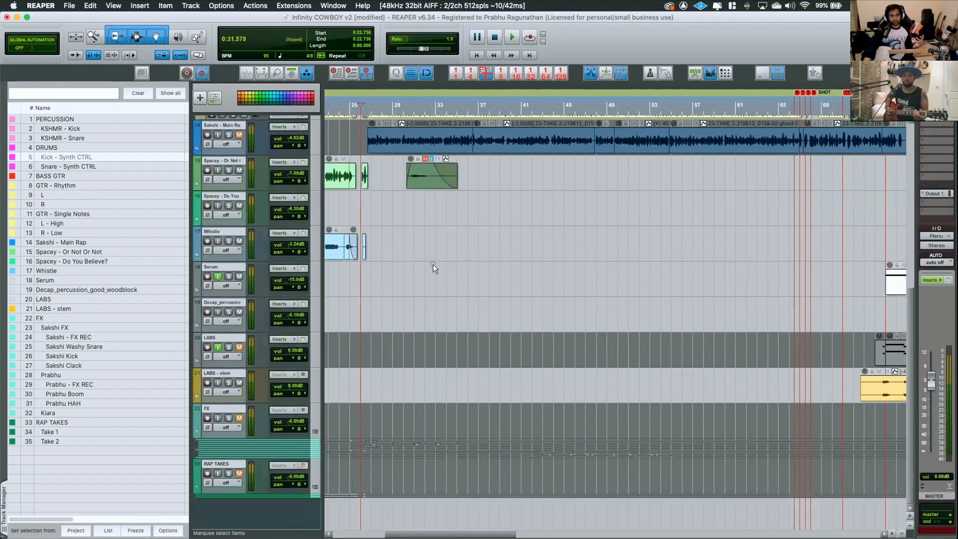
pyautogui.scroll(5, 433, 265)
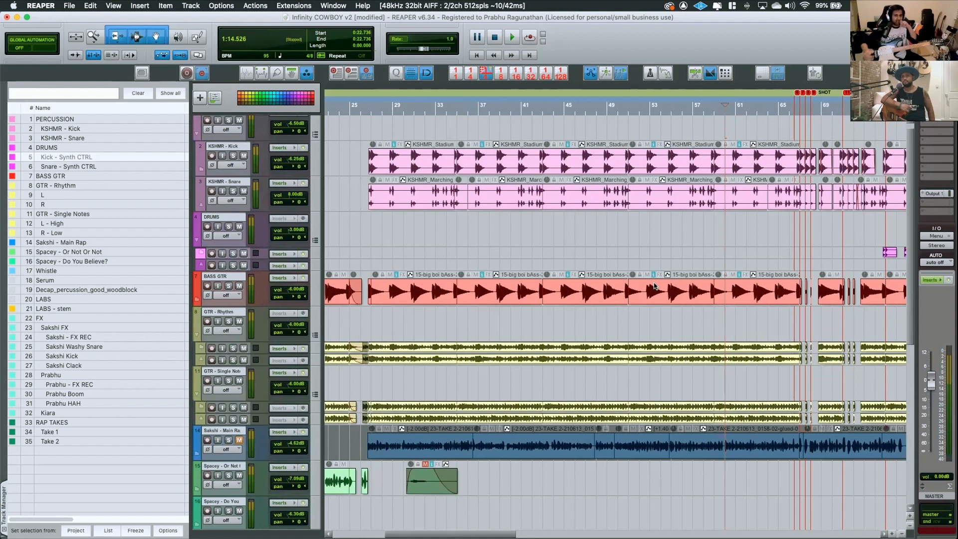
pyautogui.hscroll(5, 503, 257)
pyautogui.press('pagedown')
pyautogui.press('pagedown')
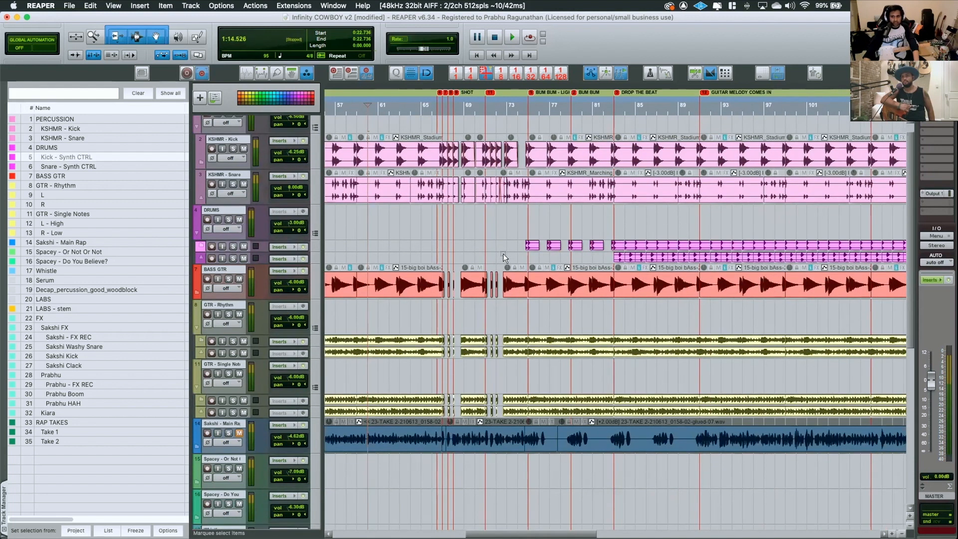
pyautogui.scroll(5, 504, 254)
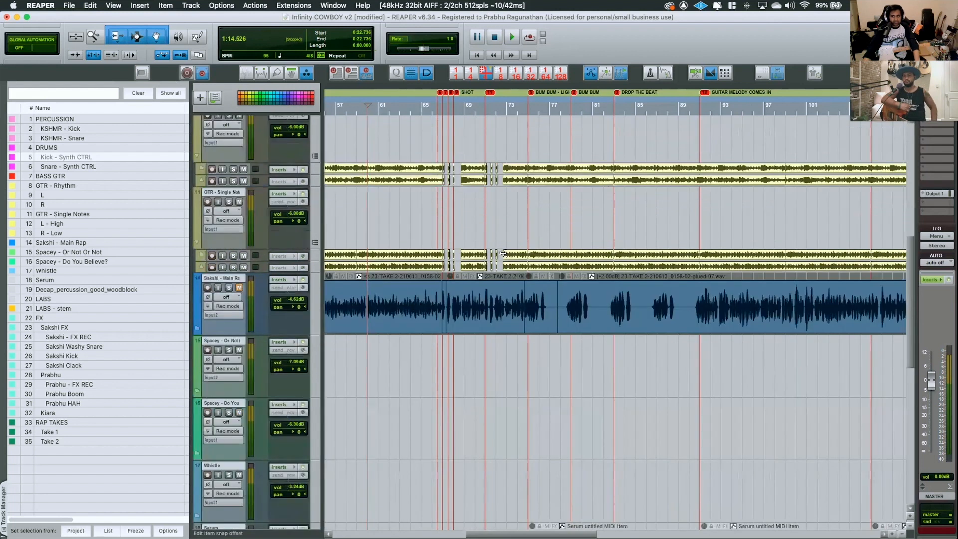
pyautogui.scroll(-3, 503, 254)
pyautogui.scroll(1, 502, 251)
pyautogui.scroll(2, 502, 251)
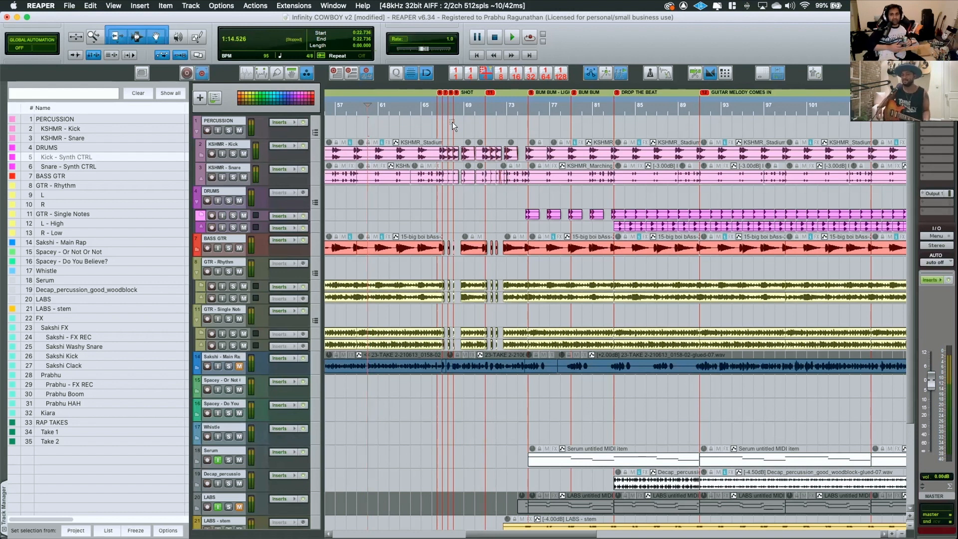
# Play the intro from about bar 11, where the Spacey - Do You Believe? items begin, and stop playback
pyautogui.scroll(-3, 486, 302)
pyautogui.hscroll(-15, 480, 307)
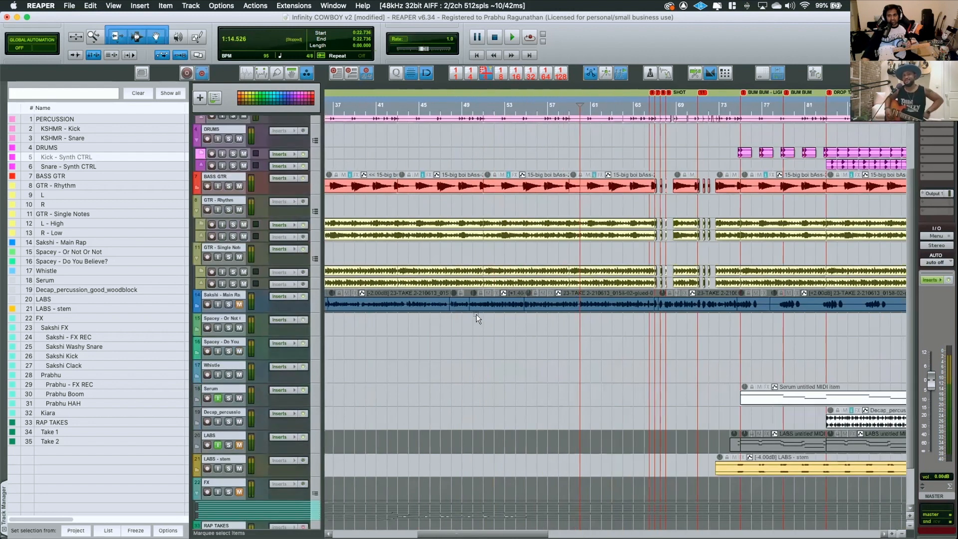
pyautogui.click(427, 109)
pyautogui.press('space')
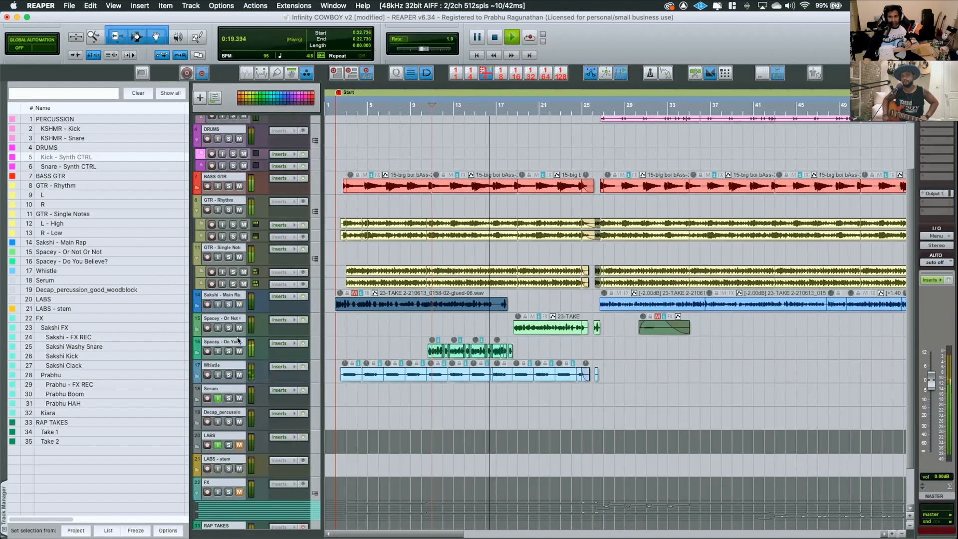
pyautogui.press('space')
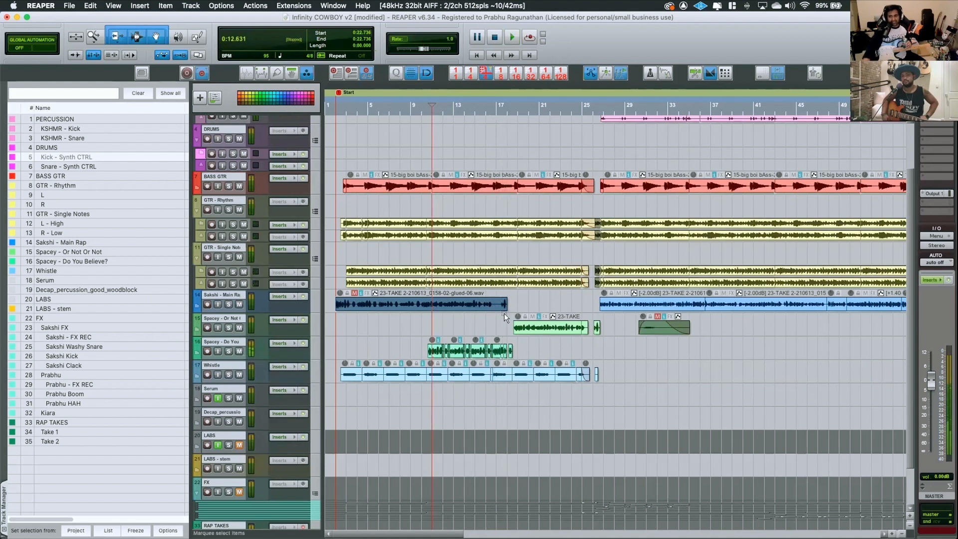
# Examine the arrangement and its tracks from about bar 29 through the SHOT, DROP THE BEAT and GUITAR MELODY COMES IN markers to the song's end
pyautogui.hscroll(10, 575, 307)
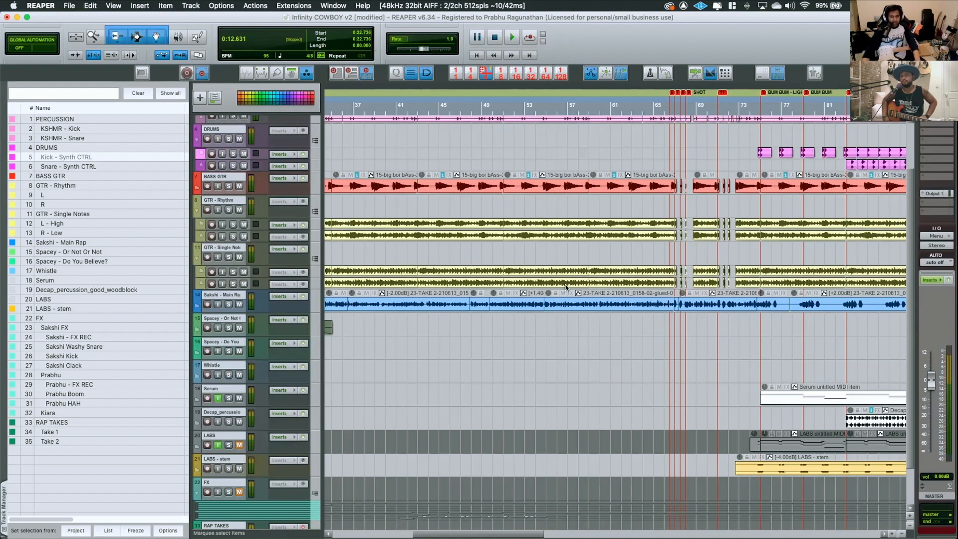
pyautogui.scroll(-3, 734, 248)
pyautogui.scroll(3, 734, 248)
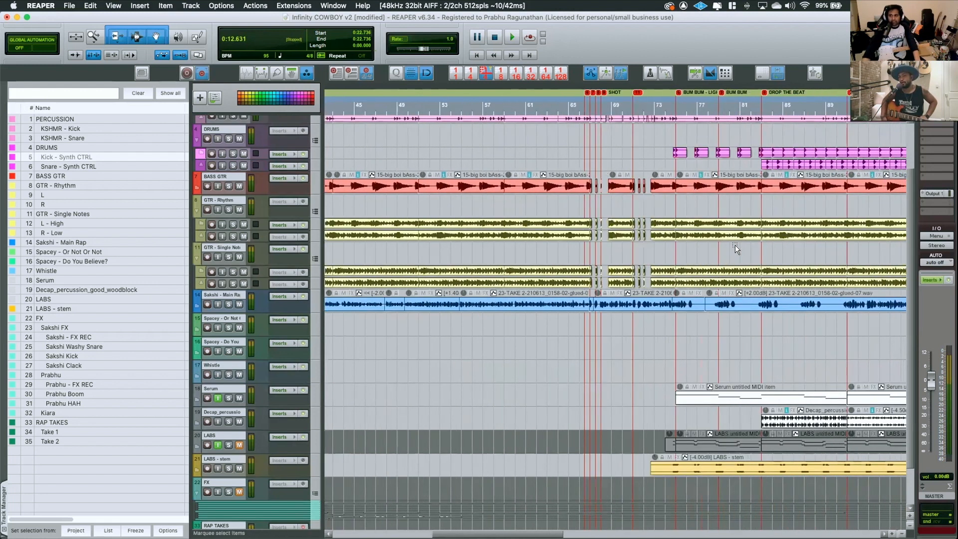
pyautogui.scroll(3, 531, 195)
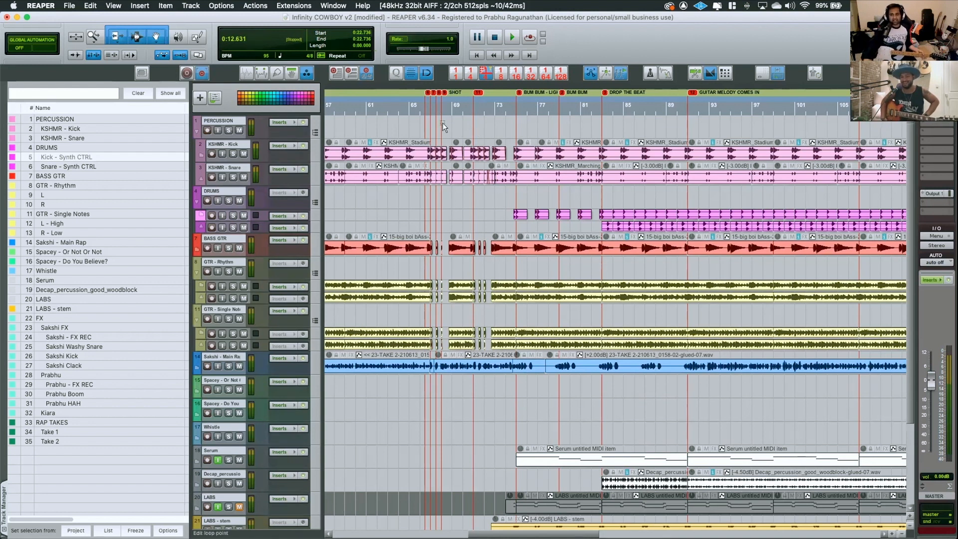
pyautogui.hscroll(-5, 444, 125)
pyautogui.hscroll(-3, 444, 124)
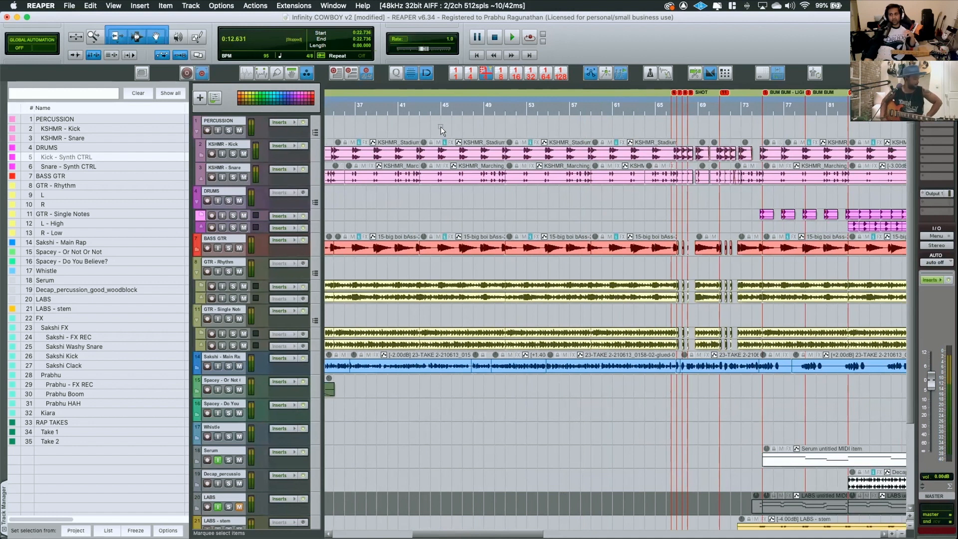
pyautogui.hscroll(-3, 441, 127)
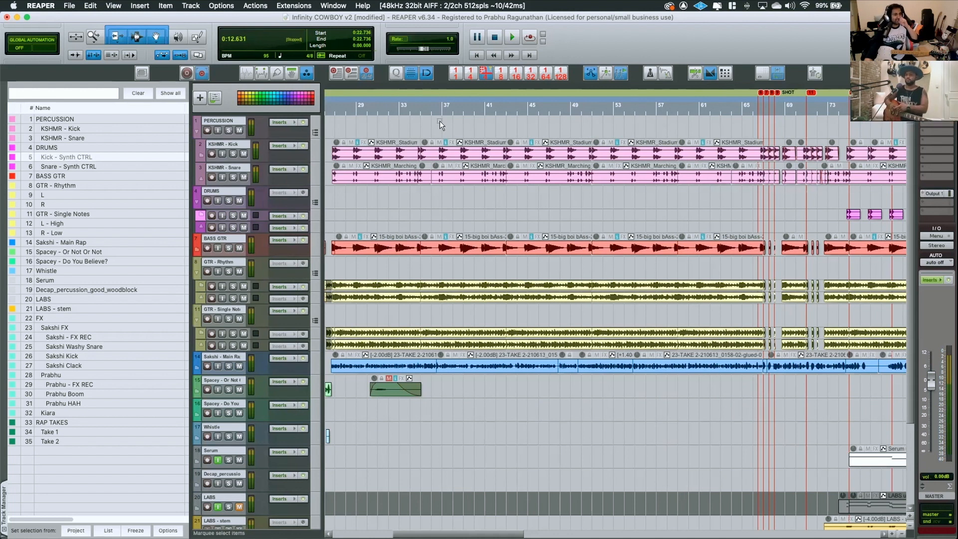
pyautogui.hscroll(10, 589, 122)
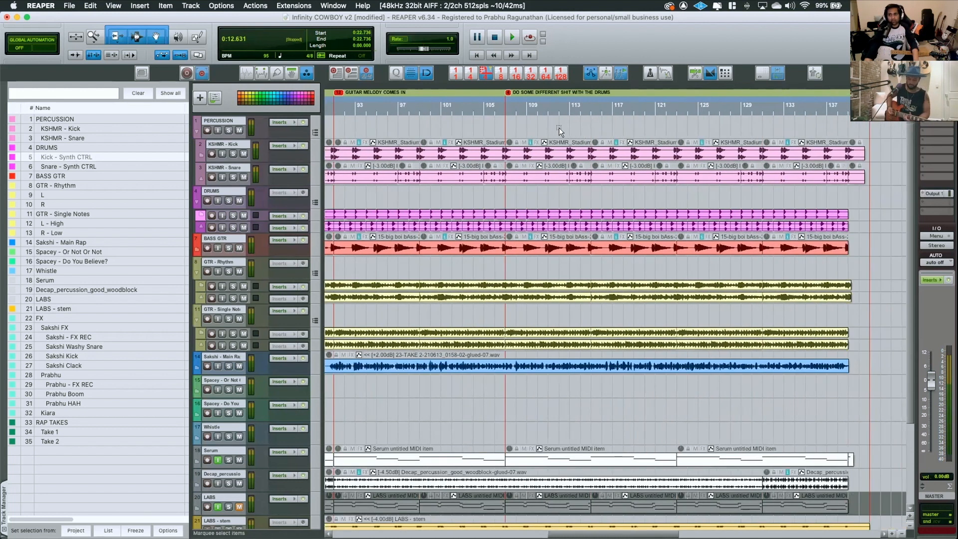
pyautogui.hscroll(-8, 559, 127)
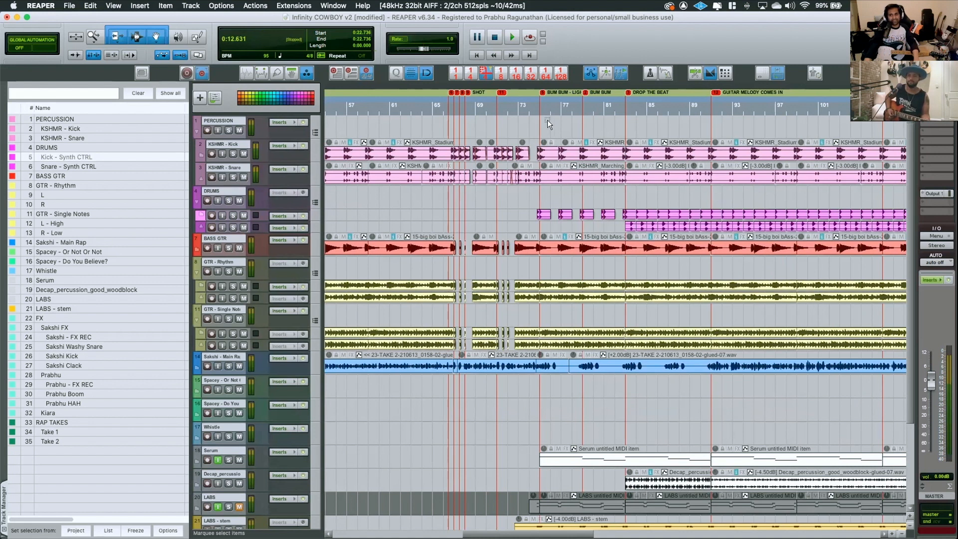
# Place the edit cursor at about bar 74, just before the first BUM BUM marker
pyautogui.click(525, 104)
pyautogui.click(515, 104)
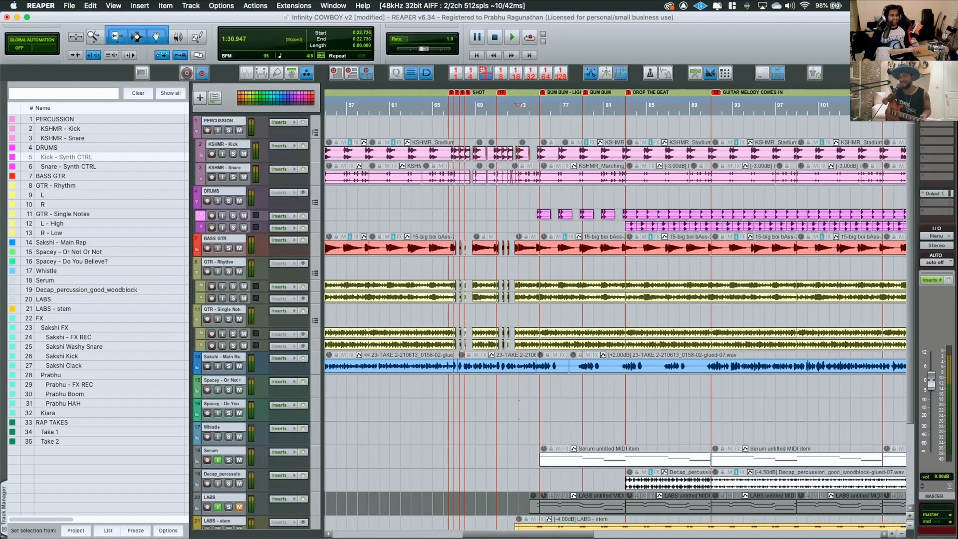
pyautogui.press('super+Tab')
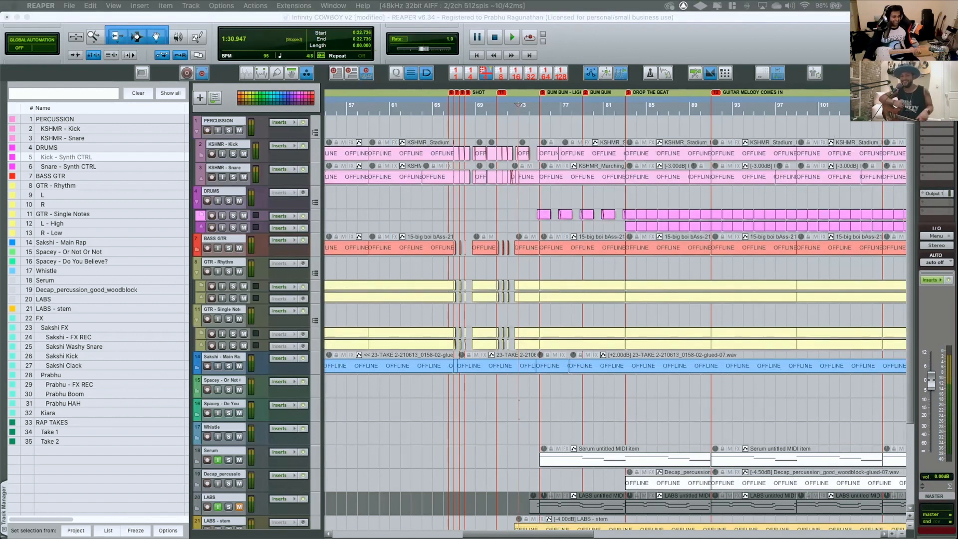
pyautogui.click(467, 17)
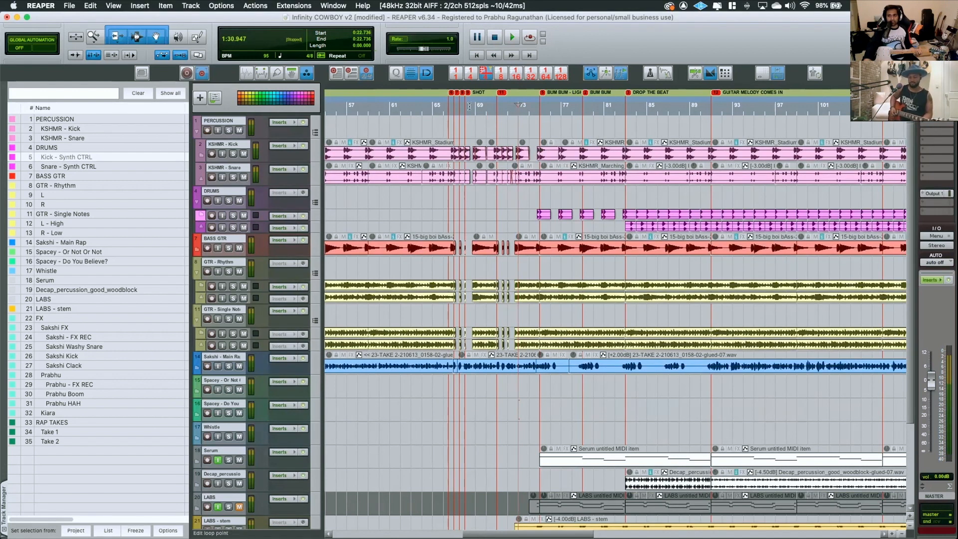
pyautogui.click(475, 106)
pyautogui.click(523, 106)
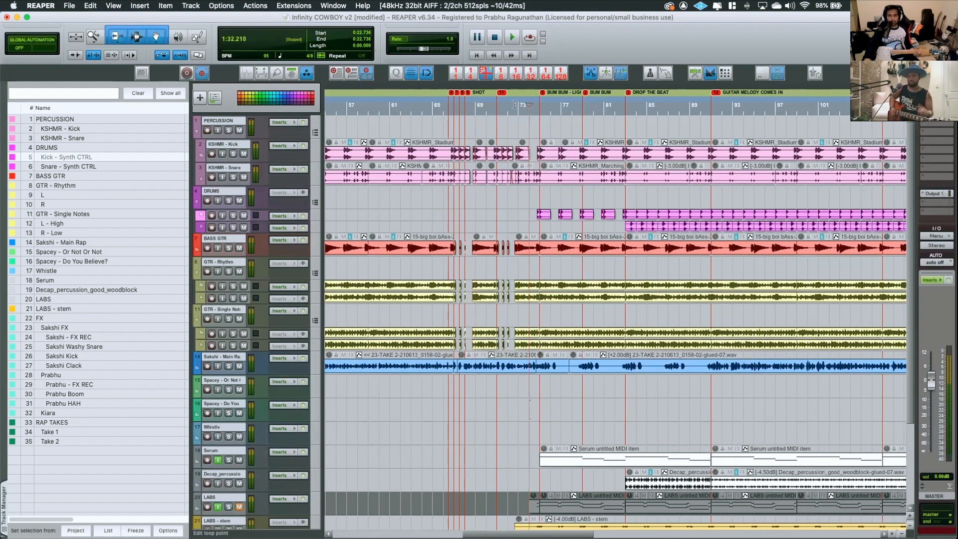
pyautogui.click(539, 106)
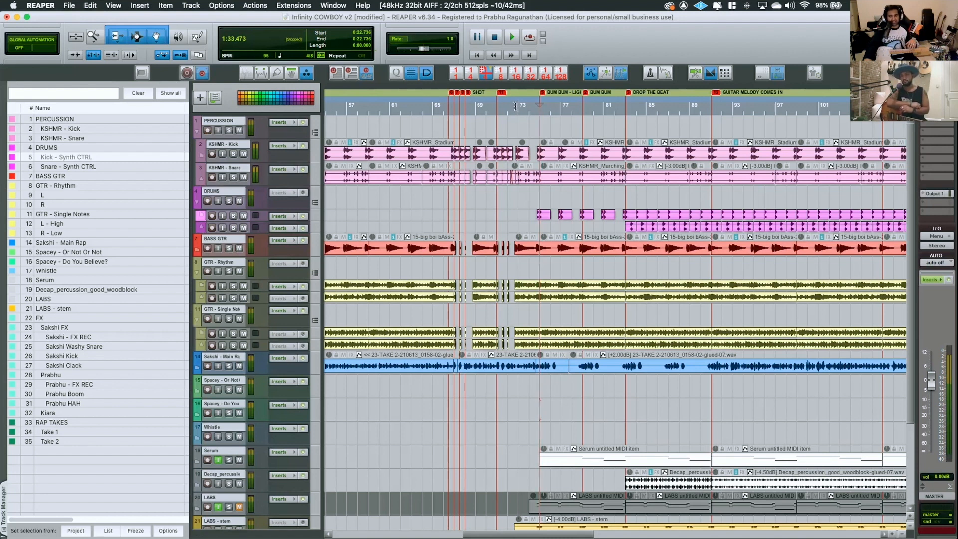
pyautogui.click(520, 106)
pyautogui.click(531, 105)
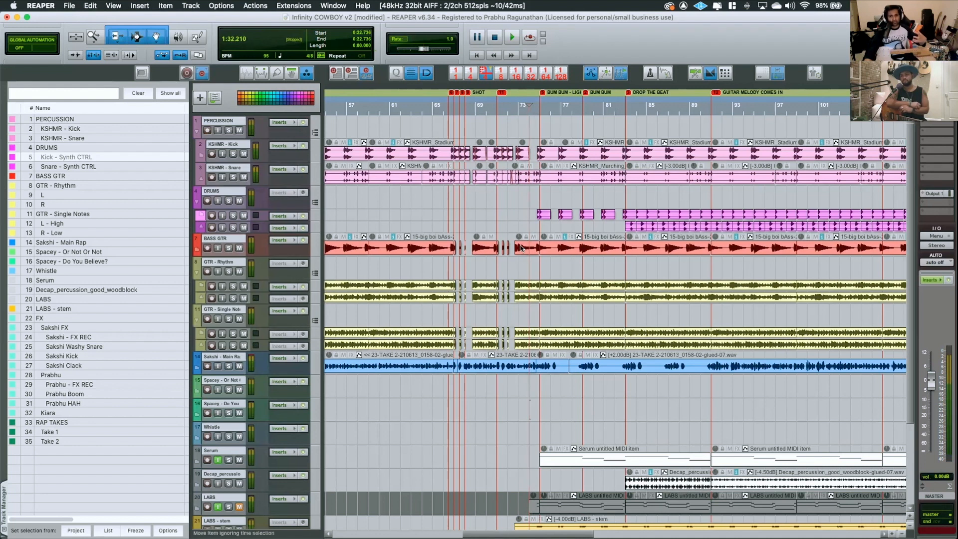
# Enlarge the LABS - stem track to show its mix controls and set its volume to 0.00 dB
pyautogui.scroll(-3, 521, 248)
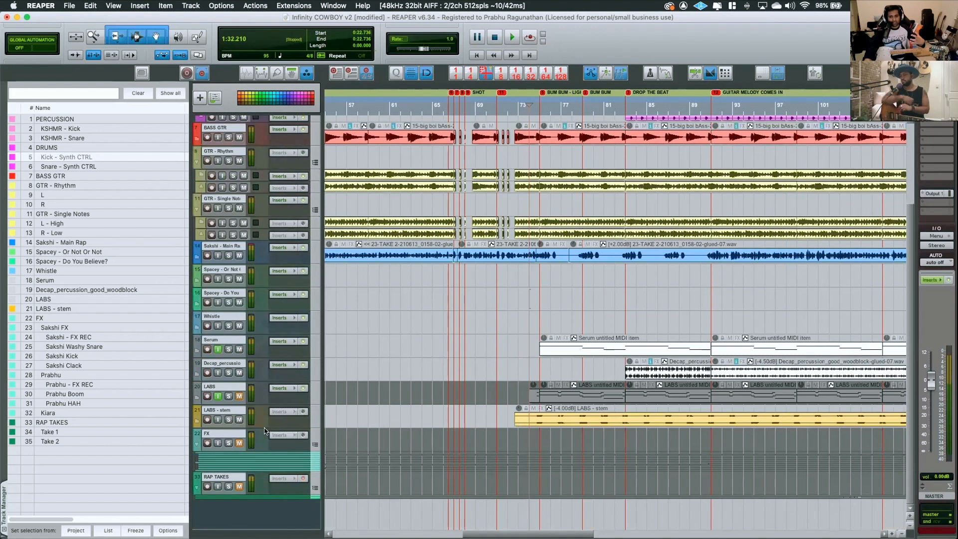
pyautogui.moveTo(265, 428); pyautogui.dragTo(292, 435)
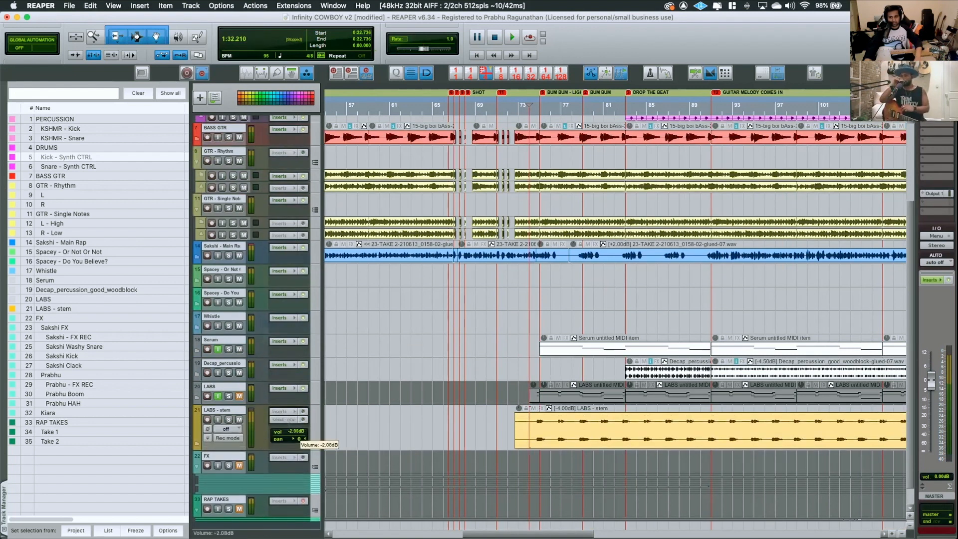
pyautogui.doubleClick(292, 431)
# Play from about bar 74 through the DROP THE BEAT and GUITAR MELODY COMES IN sections and stop playback
pyautogui.press('space')
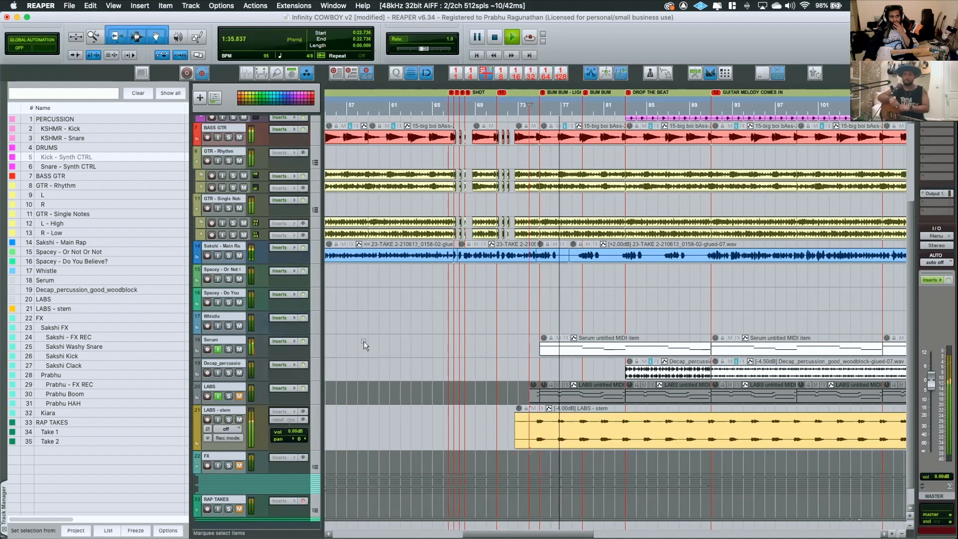
pyautogui.scroll(3, 626, 286)
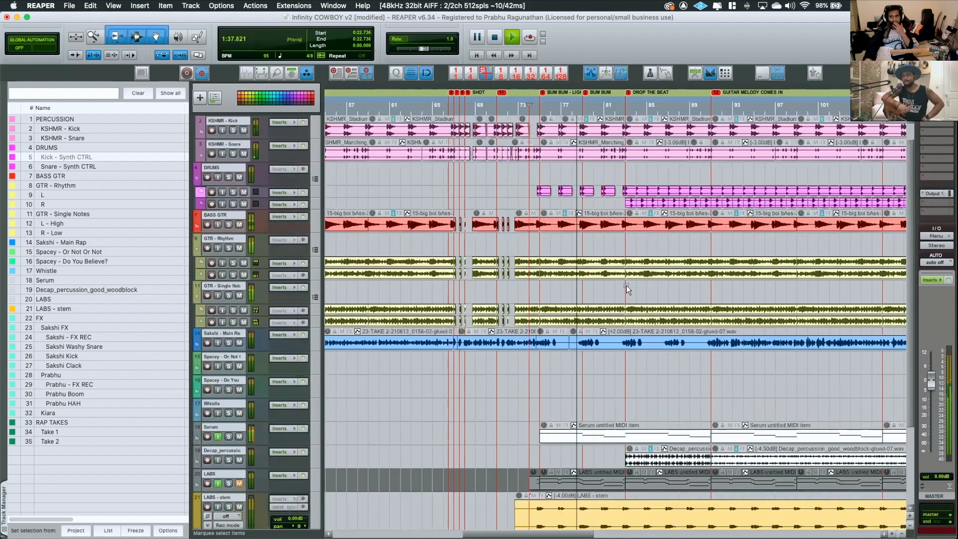
pyautogui.hscroll(3, 624, 285)
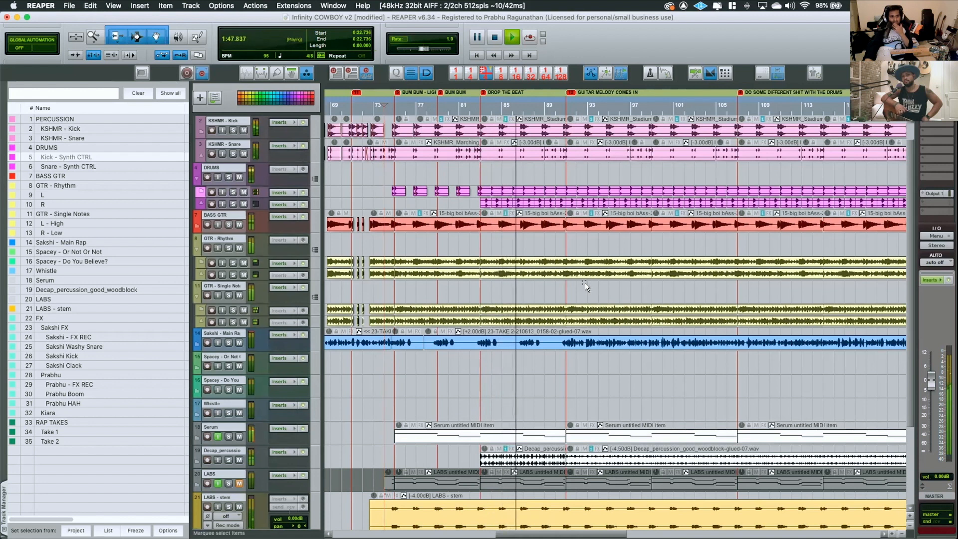
pyautogui.hscroll(5, 584, 282)
pyautogui.hscroll(-6, 581, 292)
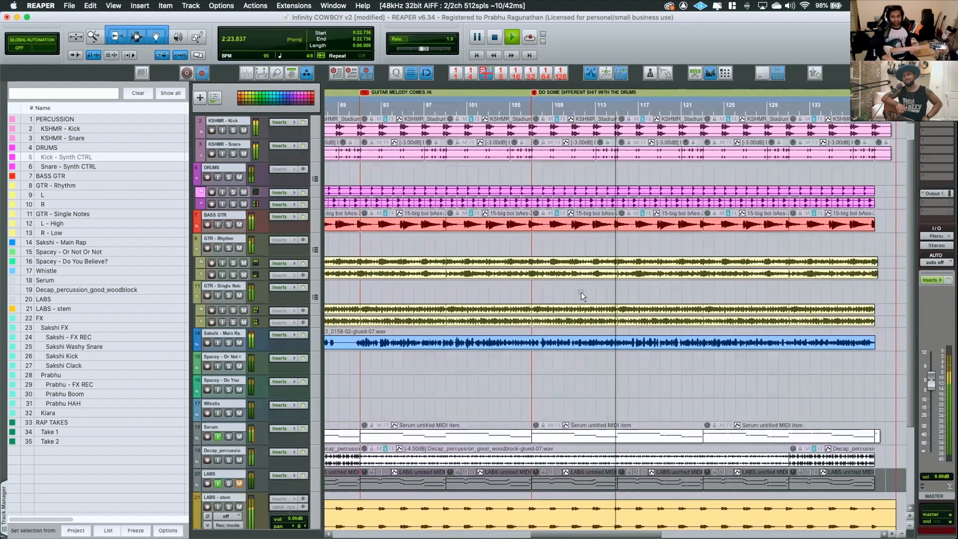
pyautogui.press('space')
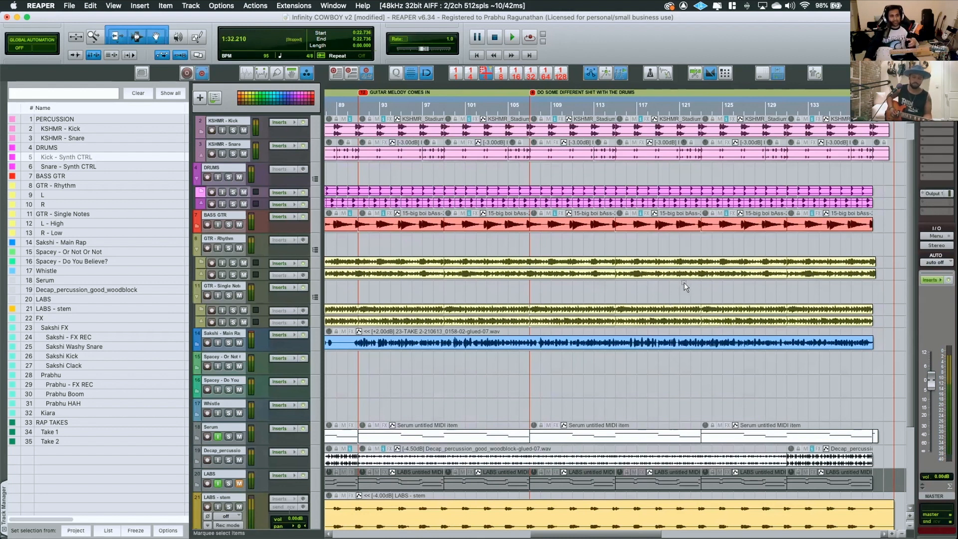
# Review the Main Rap track's effects, including ReaComp, Automatic Gain Stager, Pro-Q - Cut and Pro-Q - Scoop and High Boost, and close its FX window
pyautogui.hscroll(-5, 650, 357)
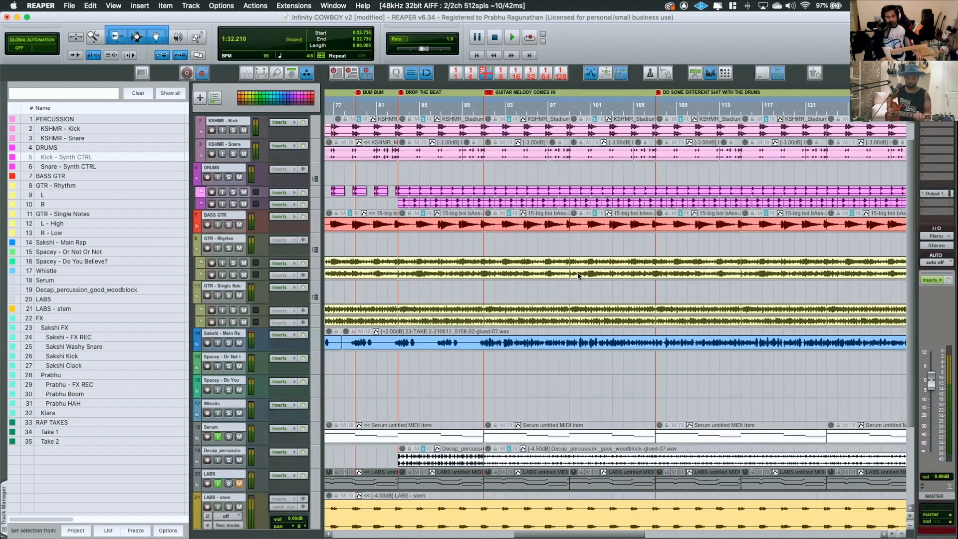
pyautogui.moveTo(445, 223); pyautogui.dragTo(654, 158)
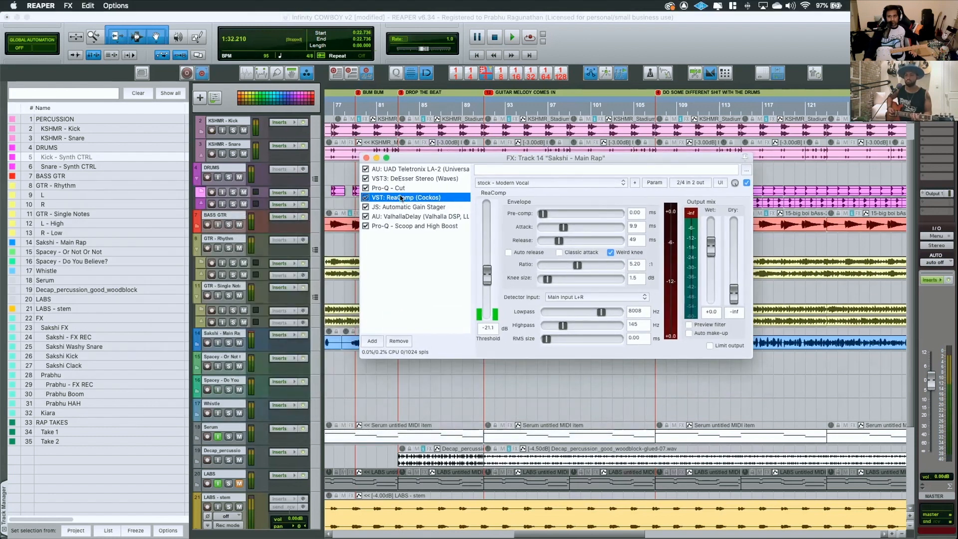
pyautogui.click(388, 206)
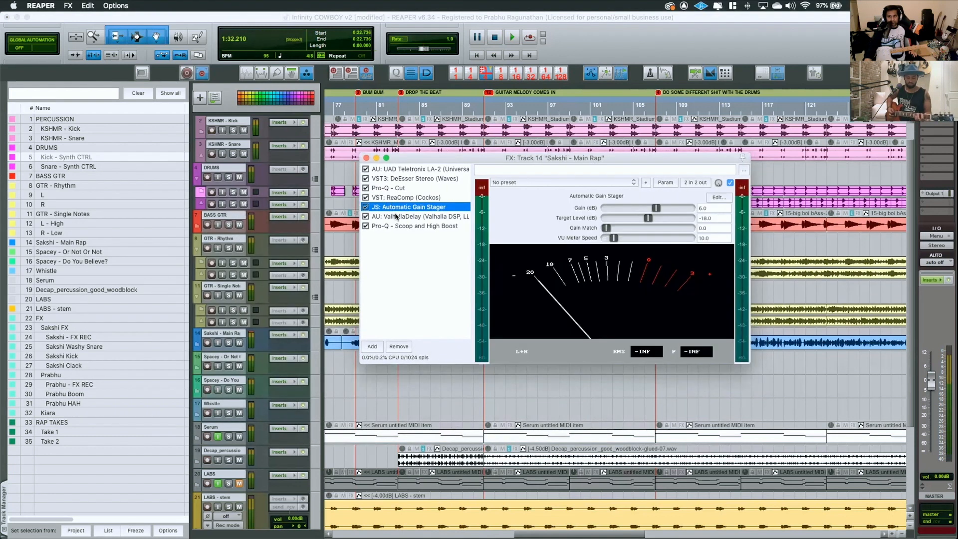
pyautogui.click(395, 216)
pyautogui.click(389, 189)
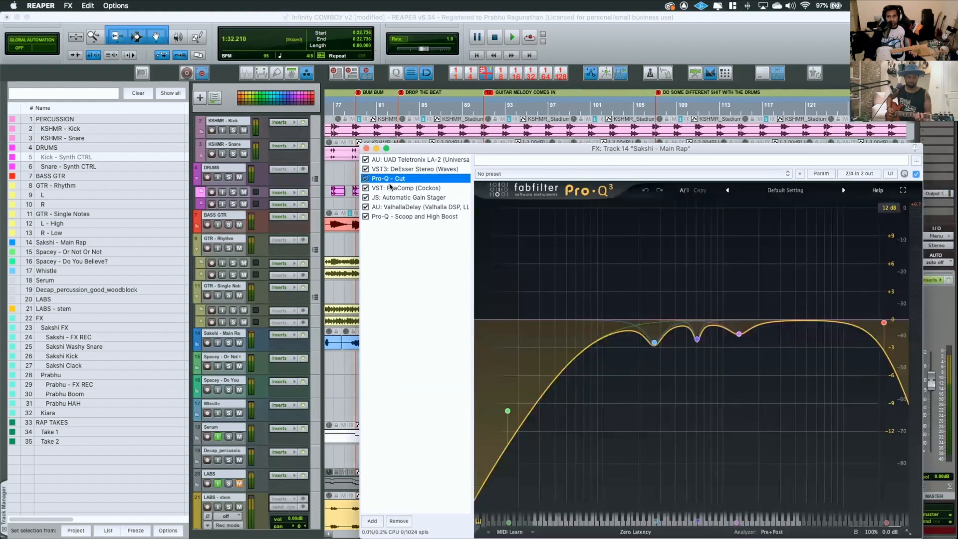
pyautogui.click(388, 217)
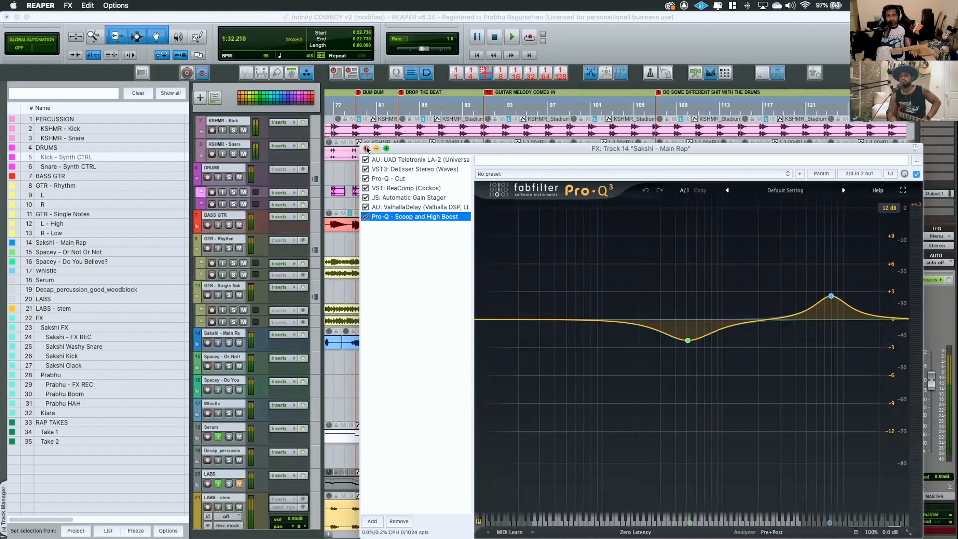
pyautogui.click(367, 149)
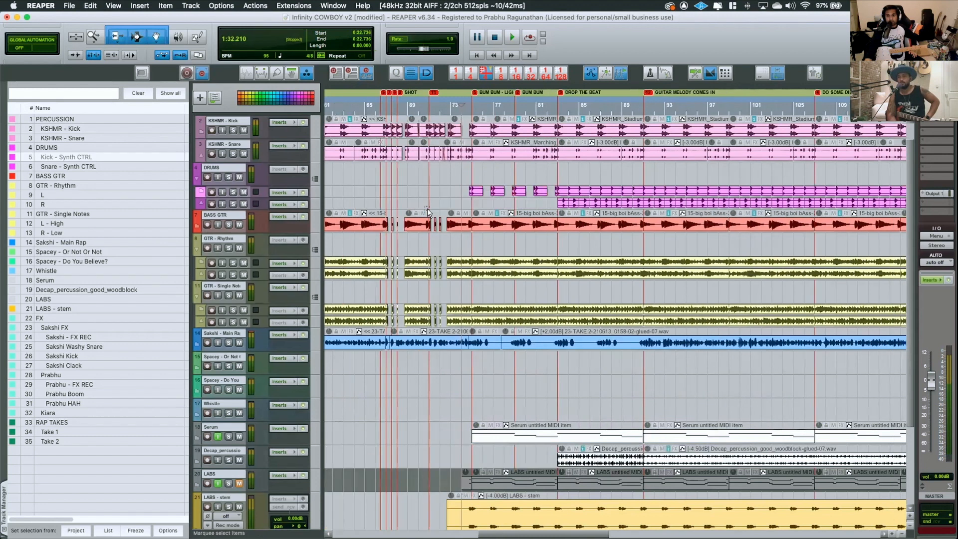
# Set the arrangement's grid spacing to 1/2
pyautogui.hscroll(-6, 426, 212)
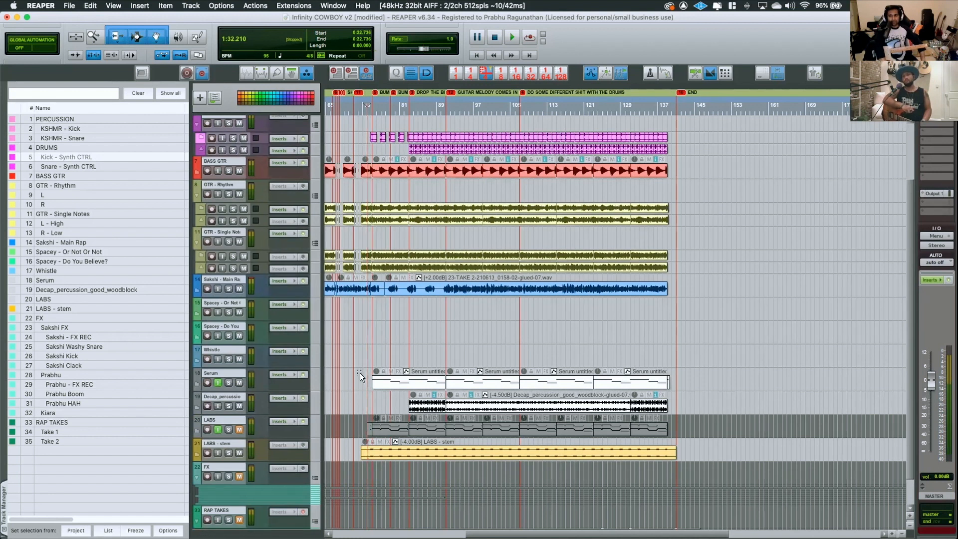
pyautogui.click(474, 76)
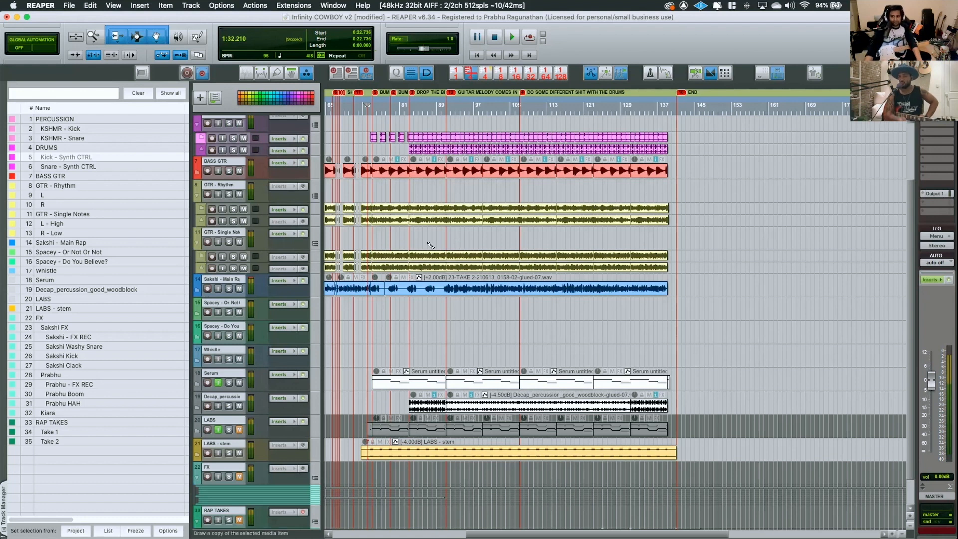
# Examine the Main Rap waveform and the Serum, woodblock percussion and LABS clips from around the DROP THE BEAT section to the END marker
pyautogui.scroll(5, 451, 265)
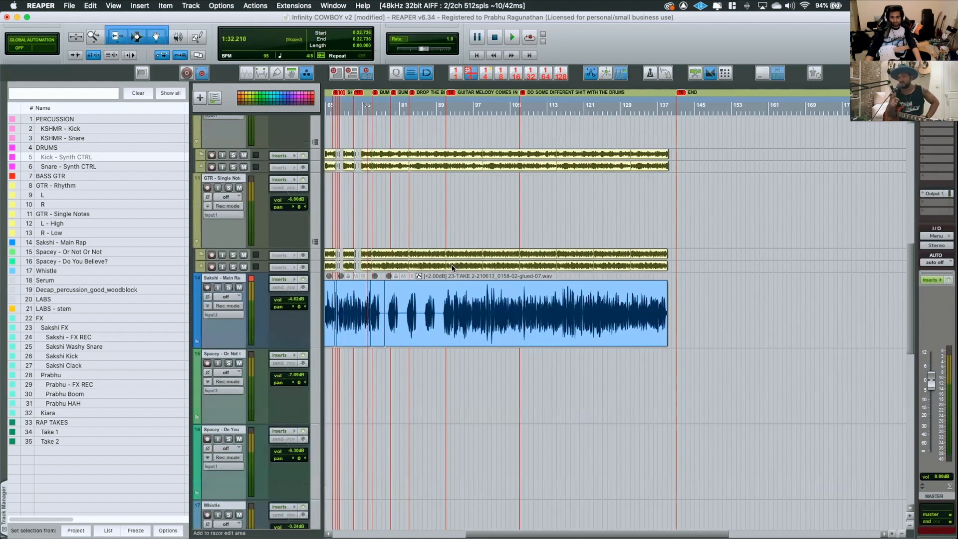
pyautogui.scroll(-8, 452, 265)
pyautogui.scroll(5, 450, 265)
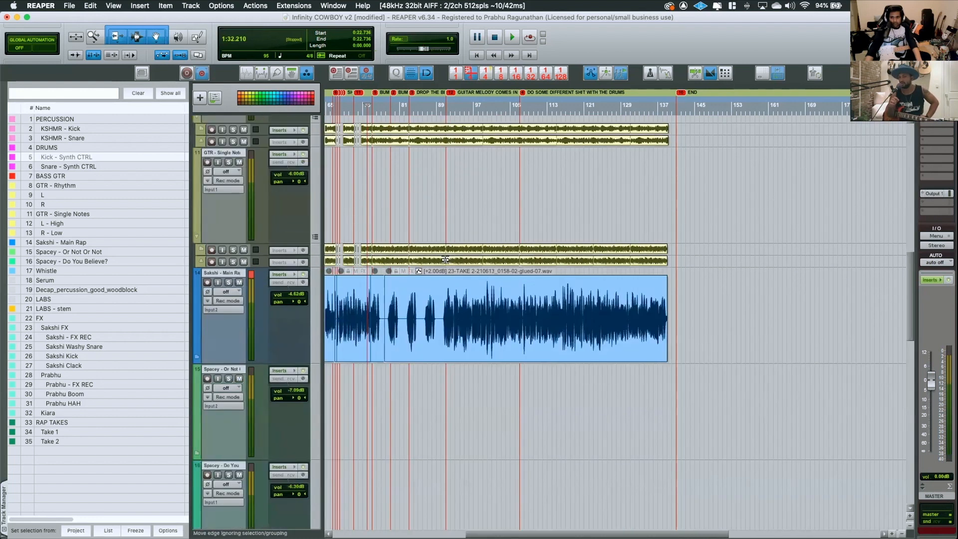
pyautogui.scroll(5, 446, 263)
pyautogui.scroll(-5, 445, 263)
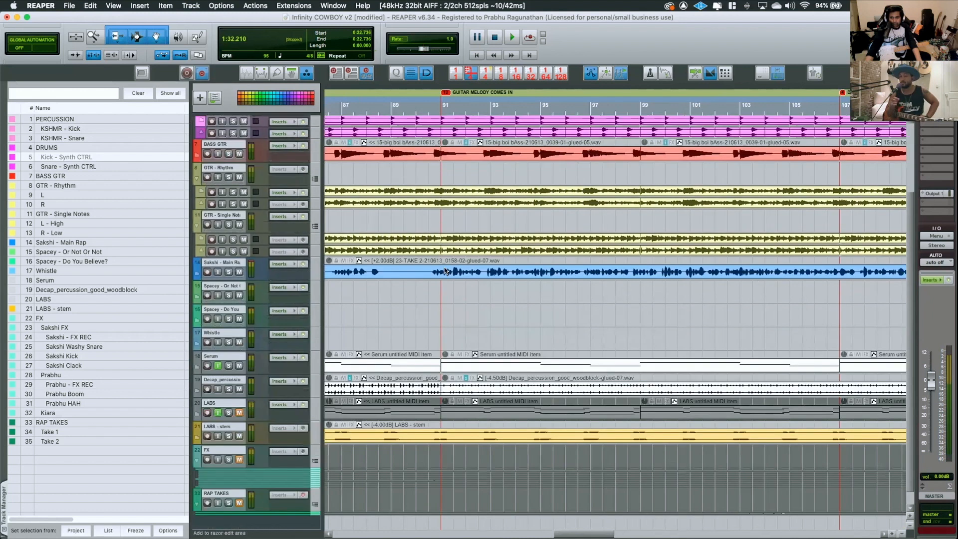
pyautogui.scroll(2, 444, 271)
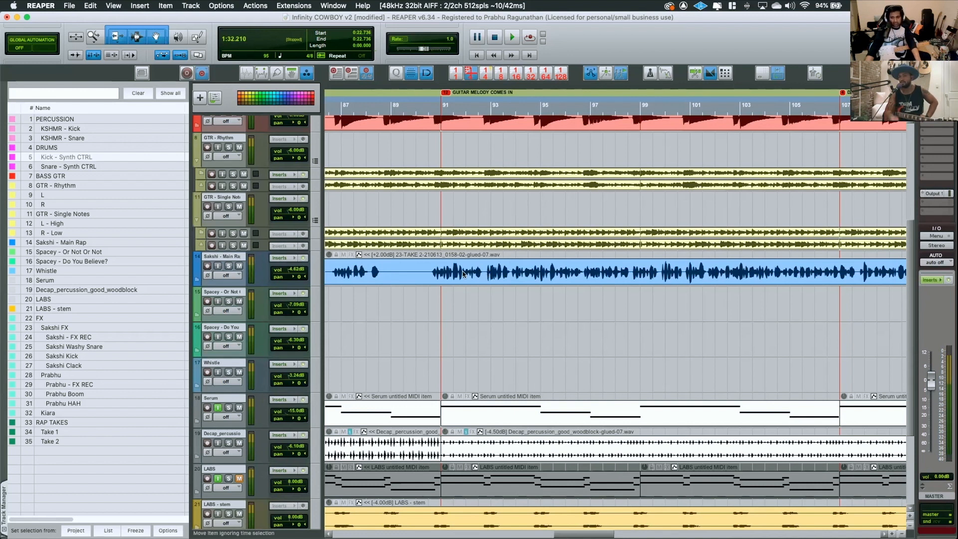
pyautogui.scroll(-2, 464, 273)
pyautogui.scroll(-3, 460, 272)
pyautogui.scroll(-3, 378, 277)
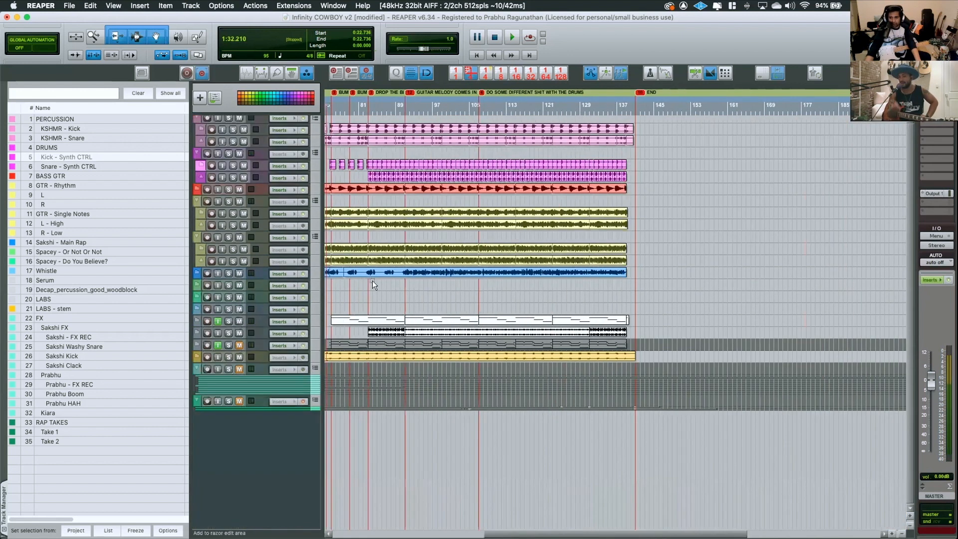
pyautogui.scroll(5, 371, 277)
pyautogui.scroll(2, 371, 277)
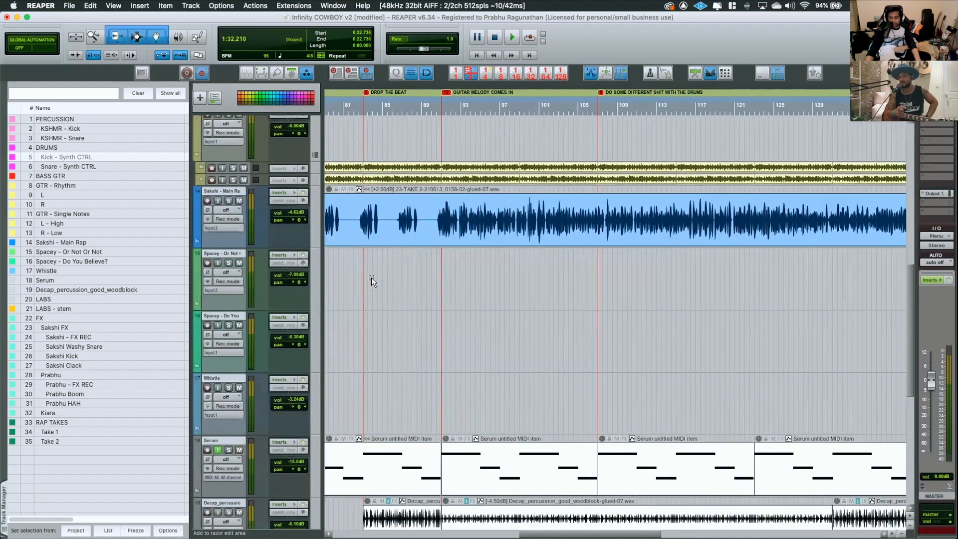
pyautogui.scroll(-1, 371, 277)
pyautogui.scroll(-4, 371, 276)
pyautogui.hscroll(-10, 371, 276)
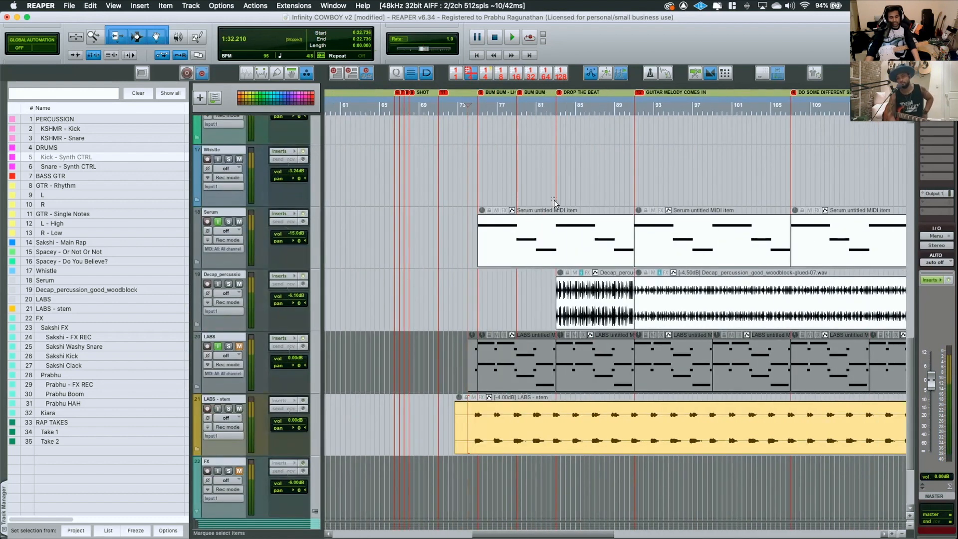
pyautogui.scroll(-4, 424, 255)
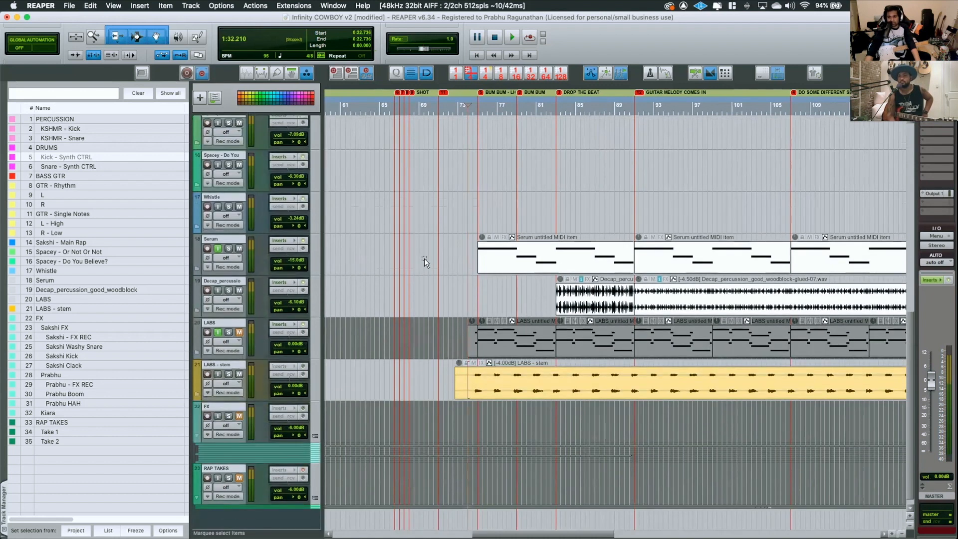
# Inspect the cut and crossfaded KSHMR - Kick and KSHMR - Snare clips around the SHOT markers, between about bars 67 and 74
pyautogui.scroll(6, 425, 253)
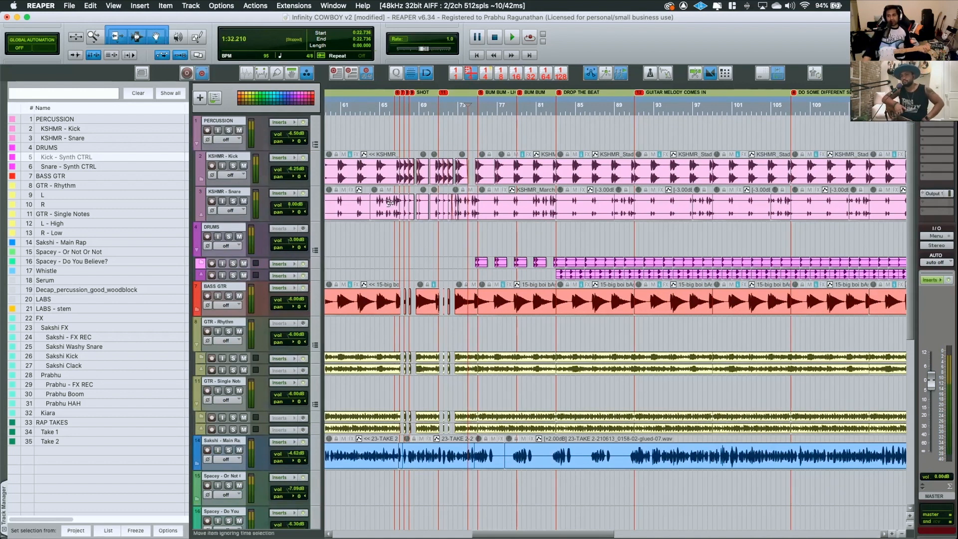
pyautogui.hscroll(-5, 528, 466)
pyautogui.hscroll(-4, 520, 460)
pyautogui.hscroll(10, 520, 460)
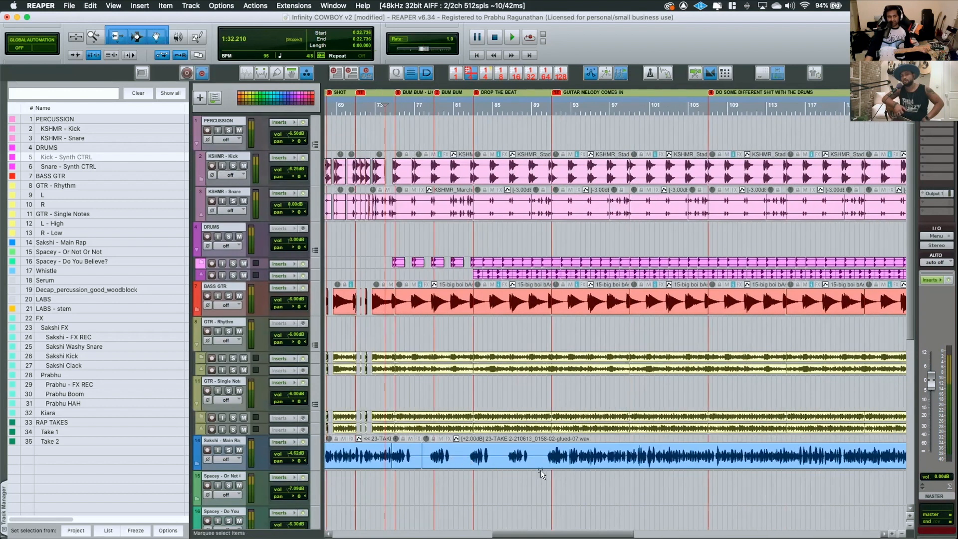
pyautogui.scroll(5, 368, 207)
pyautogui.scroll(10, 368, 207)
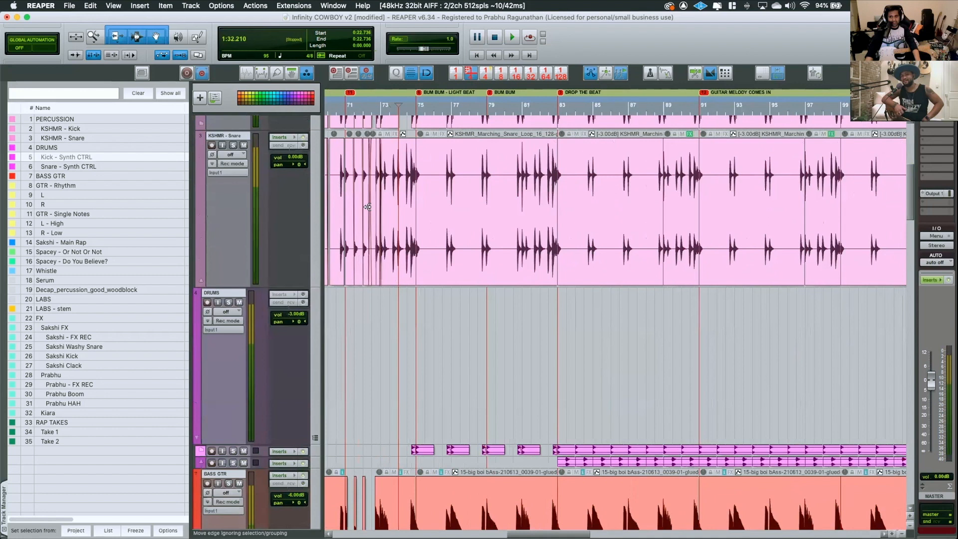
pyautogui.scroll(3, 410, 177)
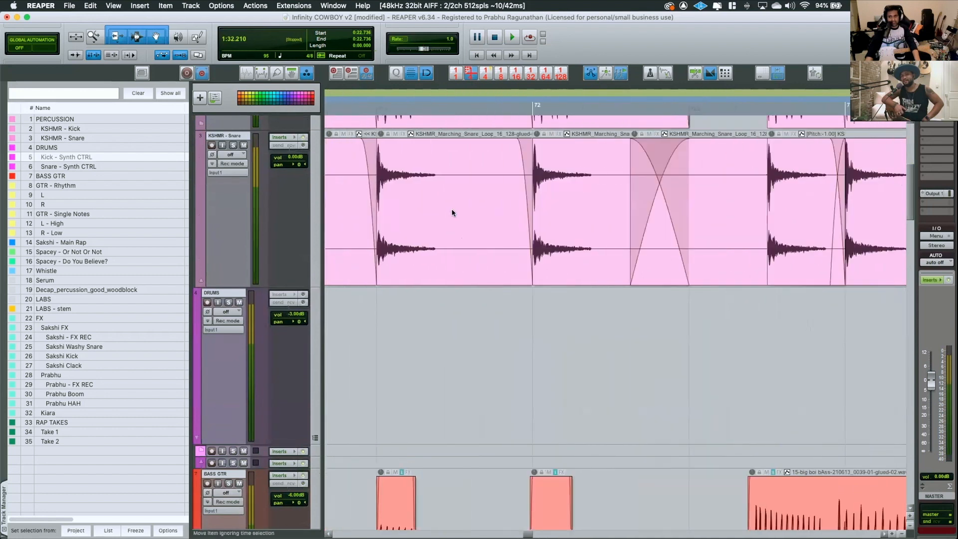
pyautogui.hscroll(-8, 451, 209)
pyautogui.hscroll(-8, 433, 214)
pyautogui.scroll(5, 433, 214)
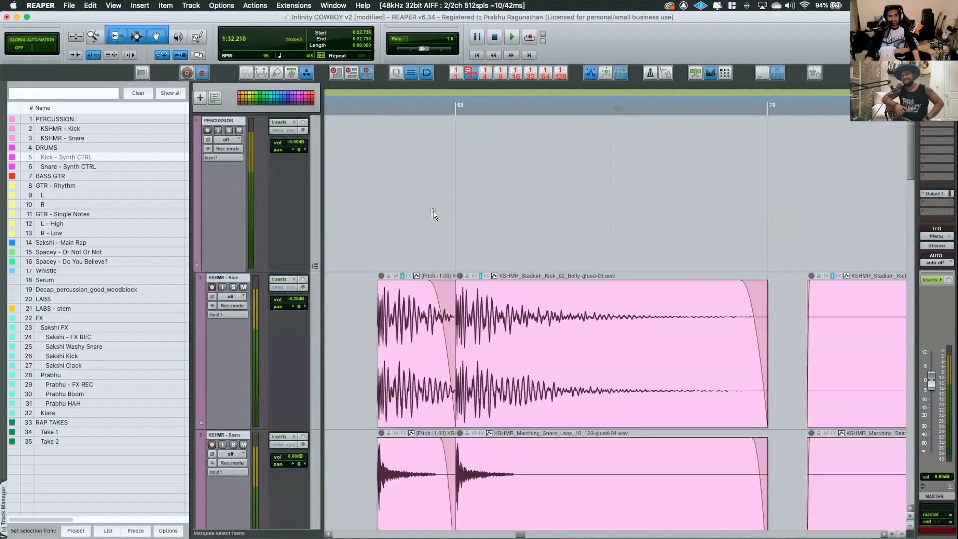
pyautogui.hscroll(-8, 433, 214)
pyautogui.scroll(-6, 433, 208)
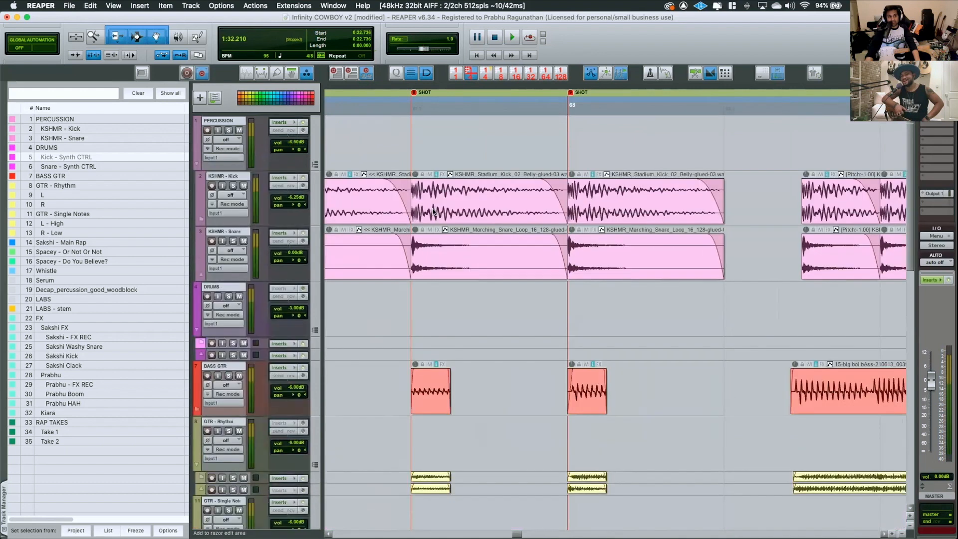
pyautogui.scroll(-4, 433, 212)
pyautogui.scroll(-3, 432, 212)
pyautogui.scroll(-4, 423, 235)
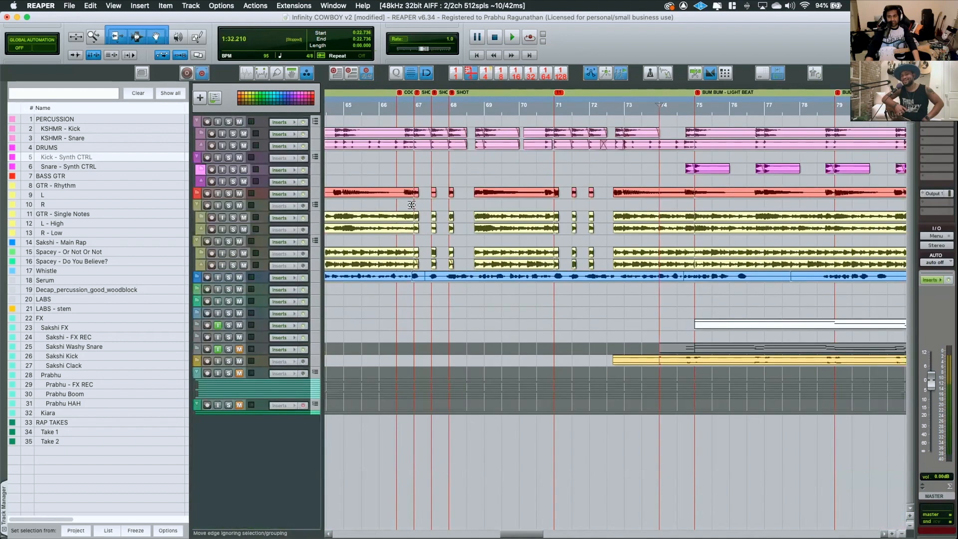
# Examine the Main Rap and Spacey vocal clips at the SHOT section, at the song's start and around bars 32 to 36
pyautogui.scroll(4, 452, 232)
pyautogui.scroll(2, 452, 232)
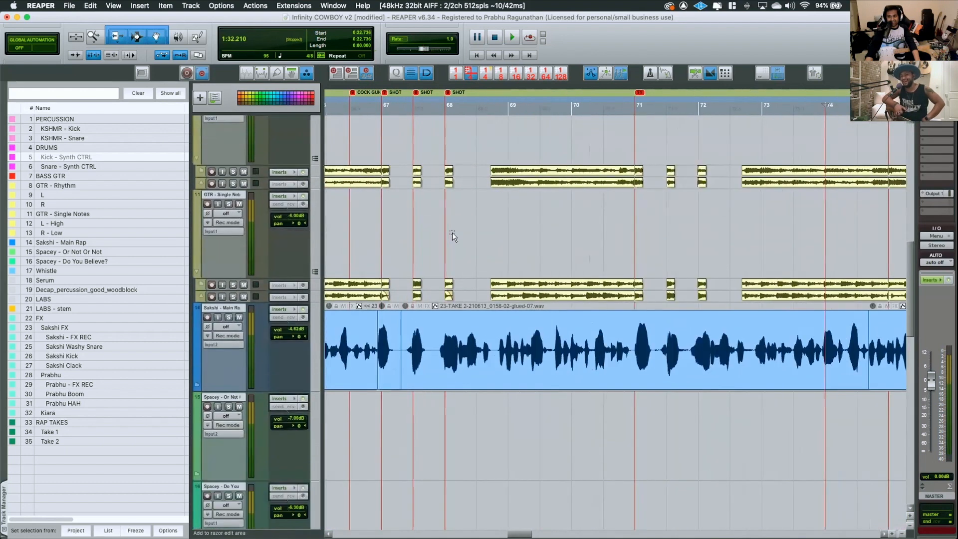
pyautogui.scroll(2, 451, 232)
pyautogui.hscroll(-15, 450, 232)
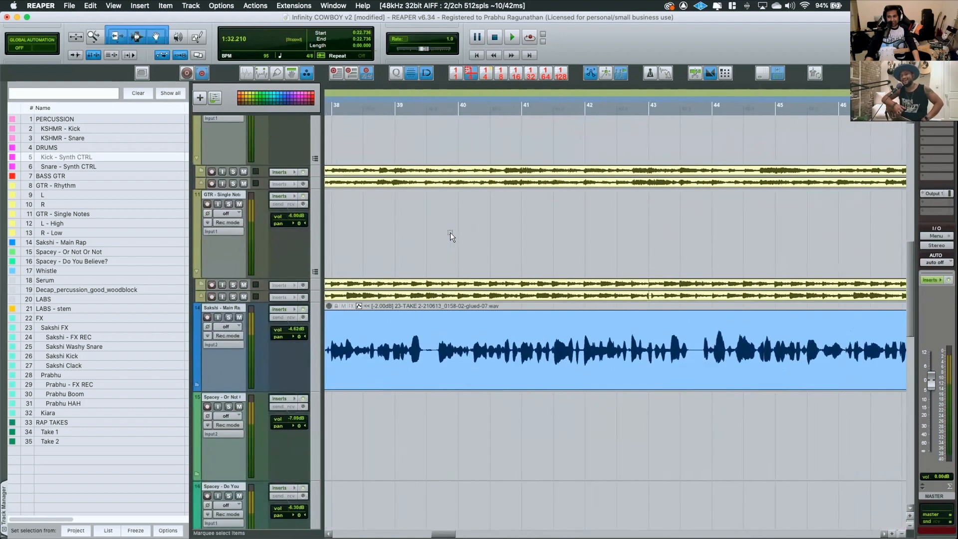
pyautogui.hscroll(-5, 448, 232)
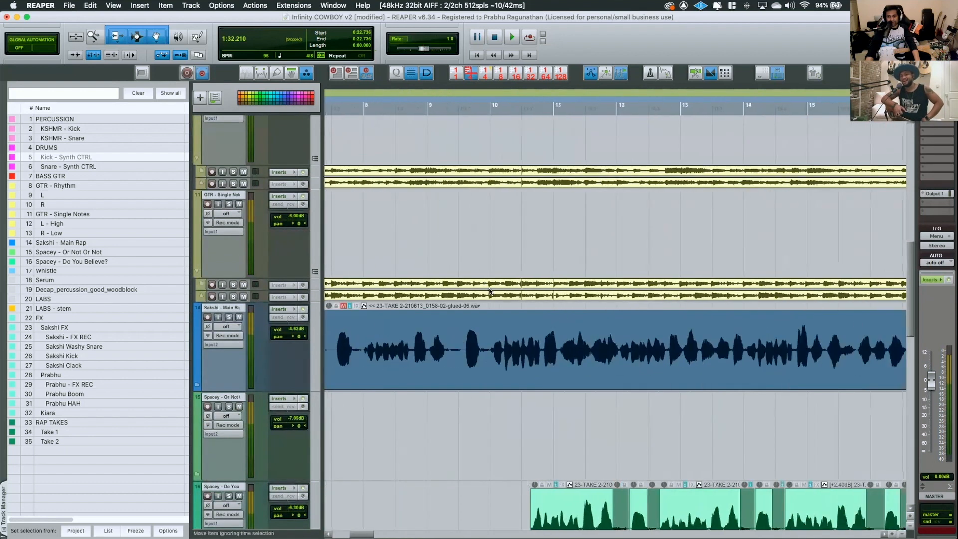
pyautogui.scroll(-3, 419, 323)
pyautogui.scroll(-4, 418, 322)
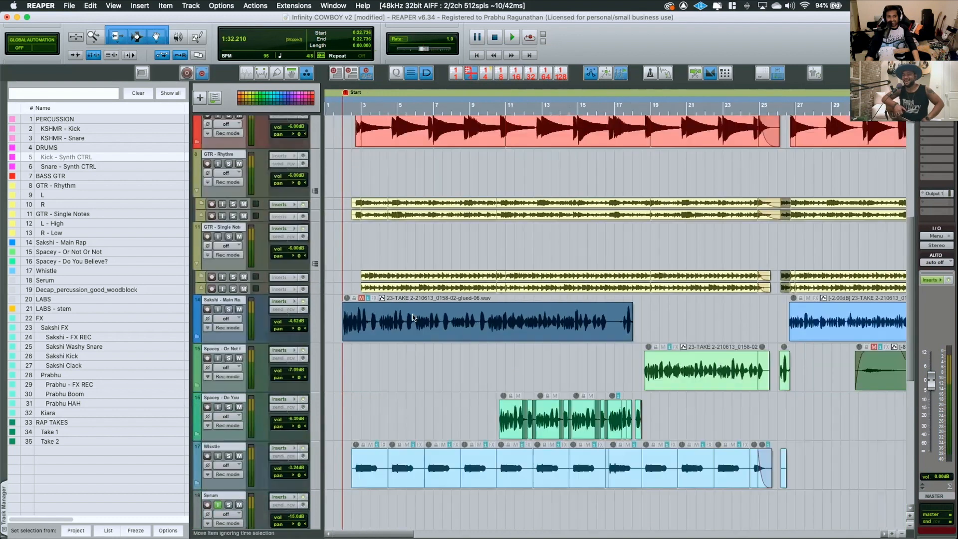
pyautogui.scroll(5, 522, 302)
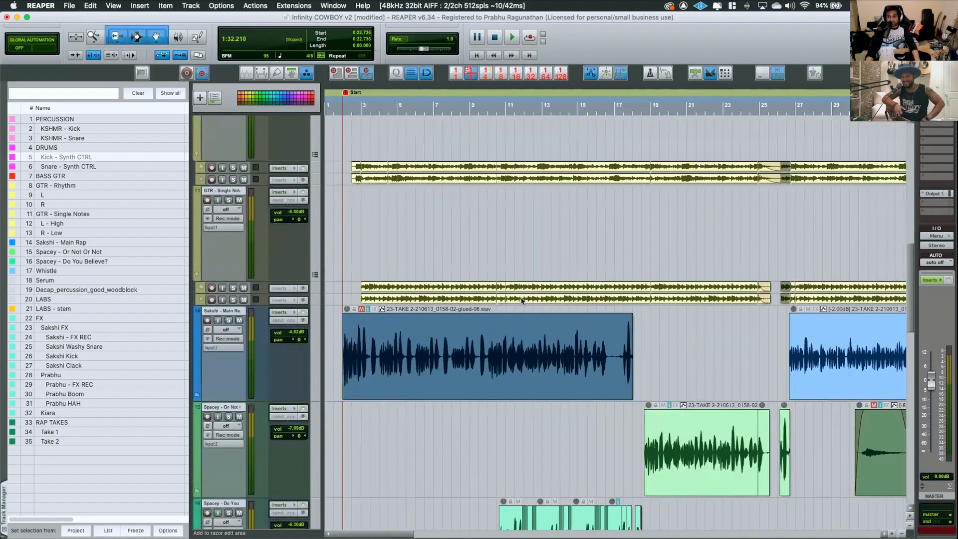
pyautogui.scroll(-4, 522, 302)
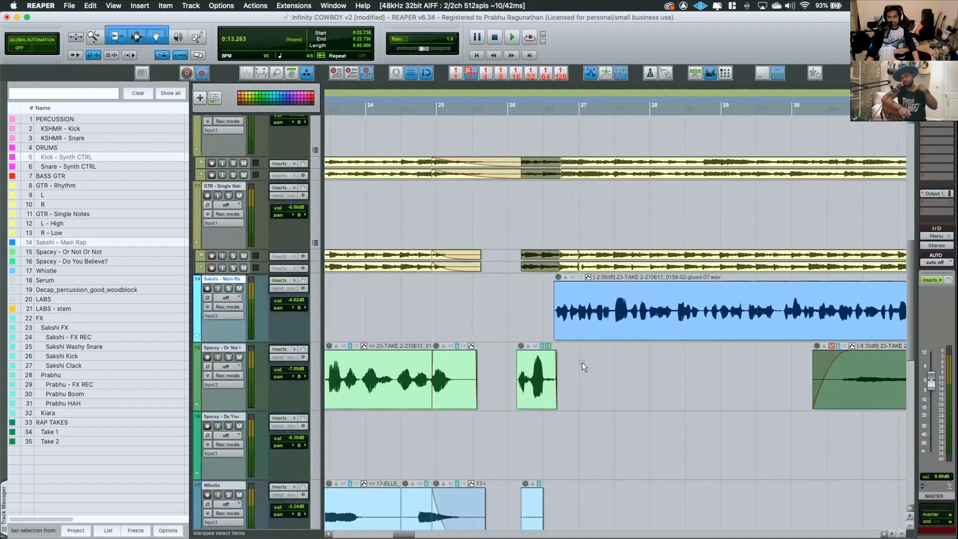
pyautogui.hscroll(5, 582, 363)
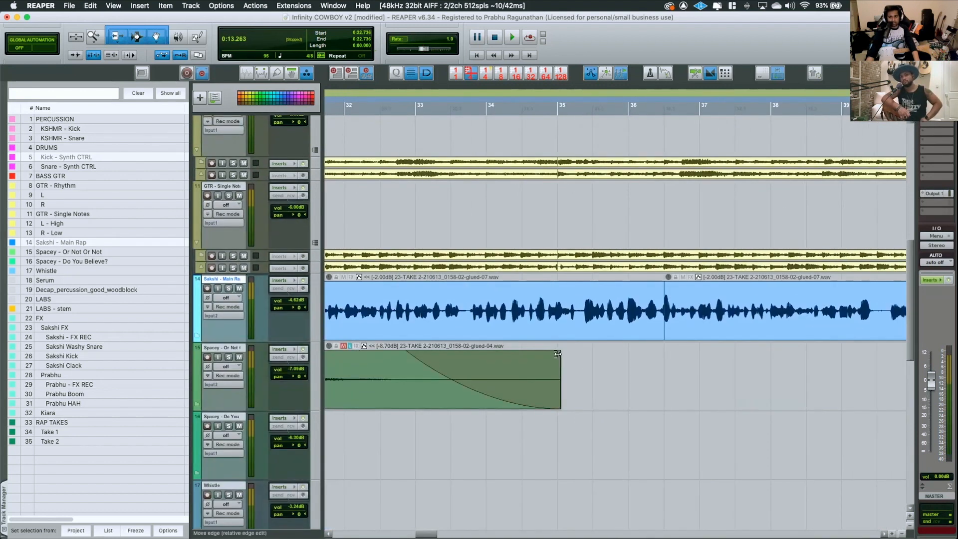
pyautogui.scroll(3, 556, 353)
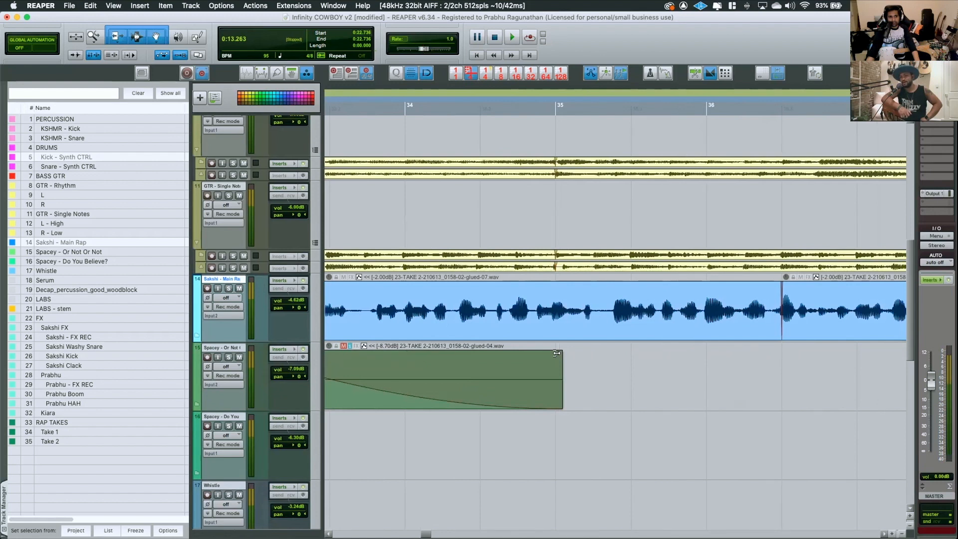
# Expand the collapsed FX folder to reveal its subfolders and tracks, and unmute the FX folder
pyautogui.scroll(-3, 450, 348)
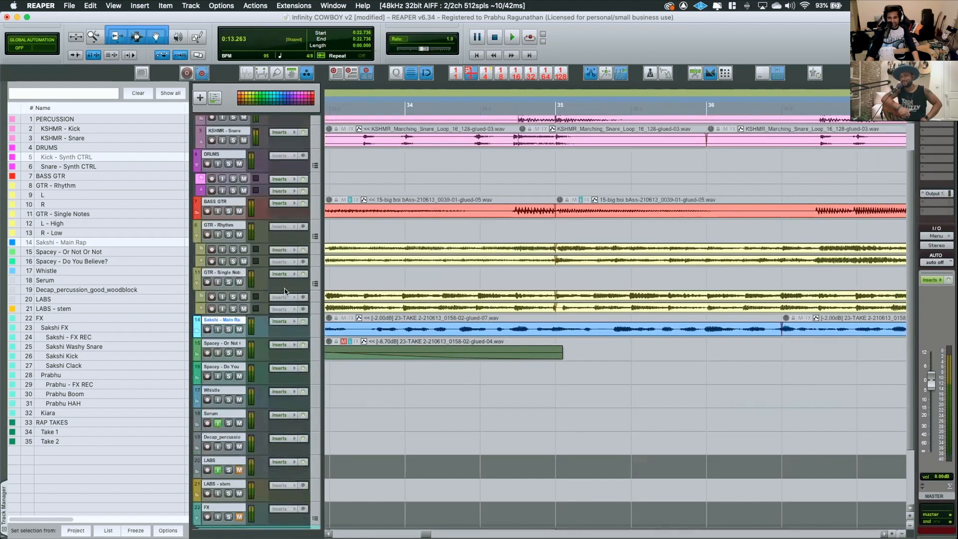
pyautogui.scroll(-3, 284, 291)
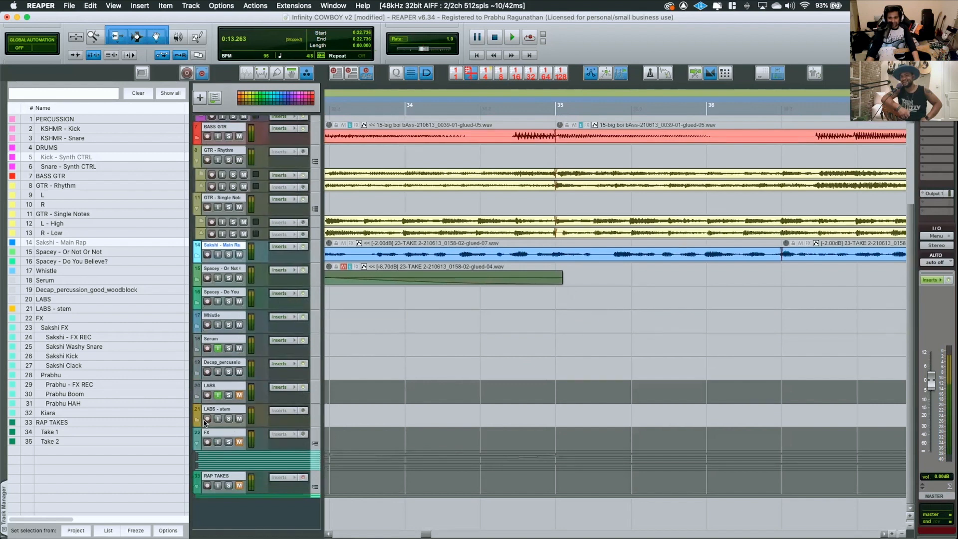
pyautogui.click(46, 414)
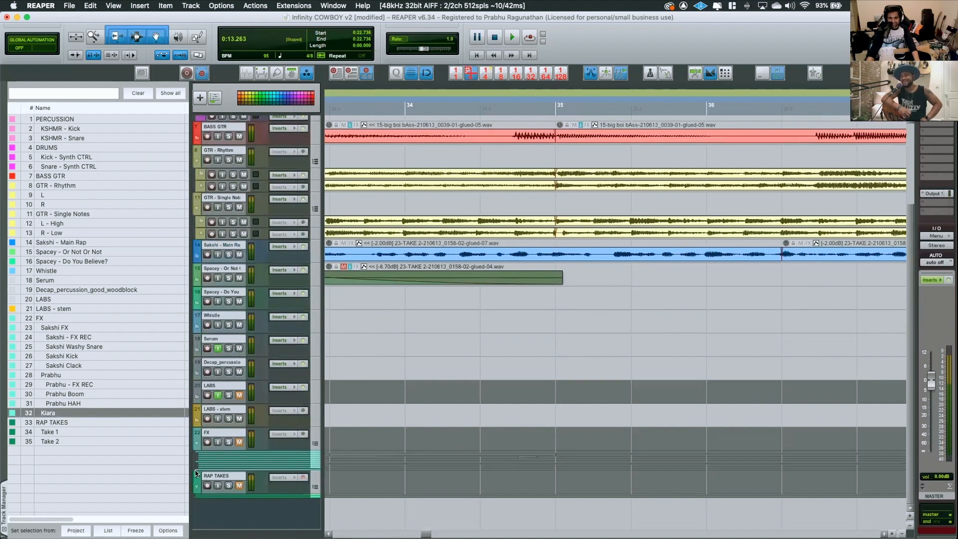
pyautogui.click(314, 444)
pyautogui.scroll(-5, 243, 405)
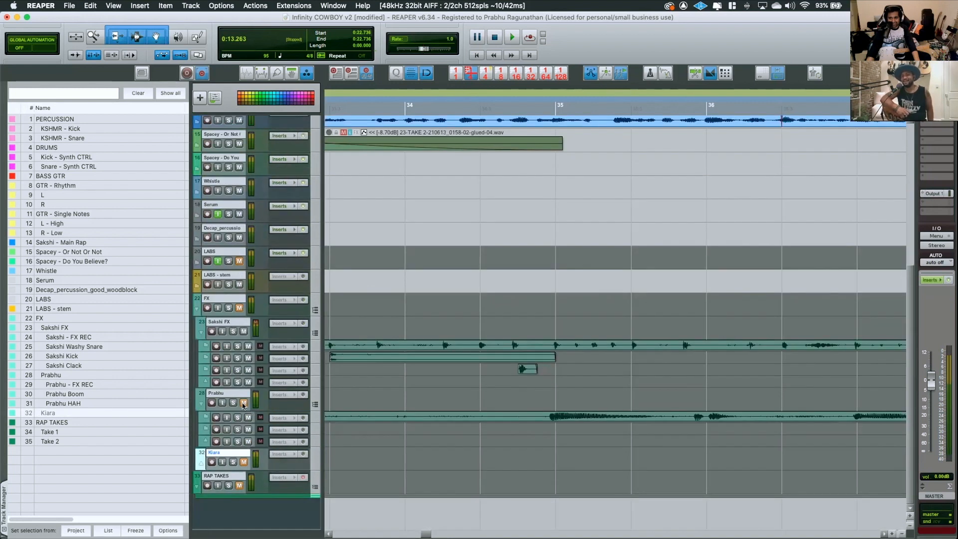
pyautogui.click(239, 307)
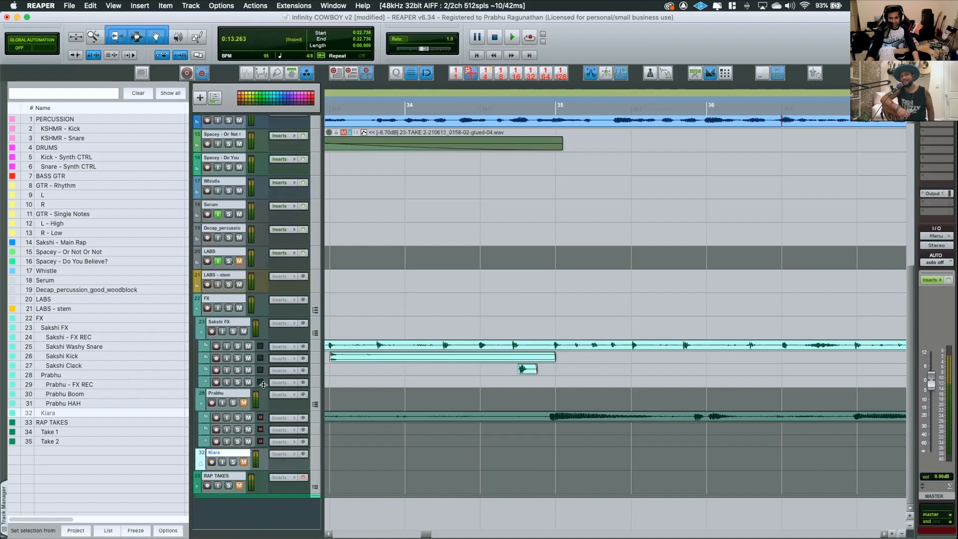
# Unmute and solo folder track 28 inside FX, and play its FX REC recording briefly from bar 35
pyautogui.click(544, 404)
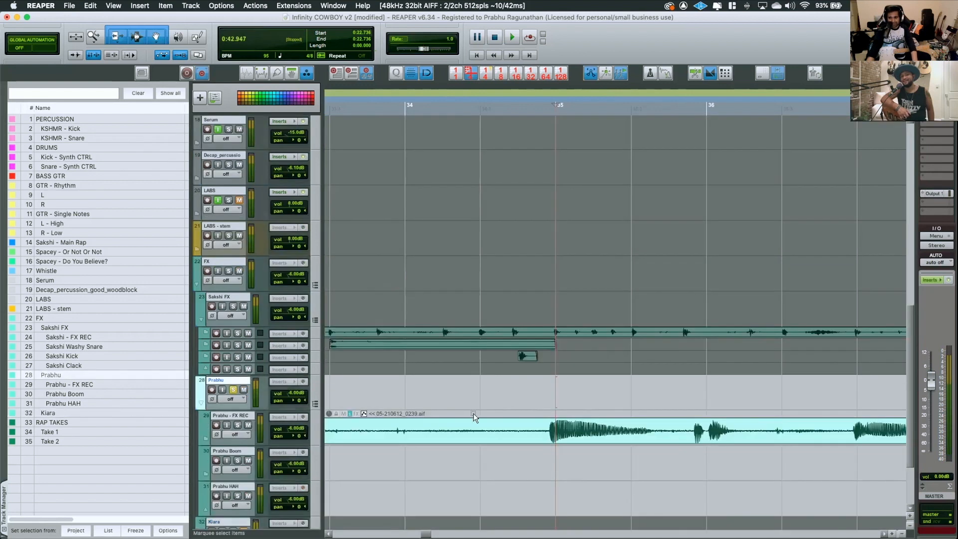
pyautogui.press('space')
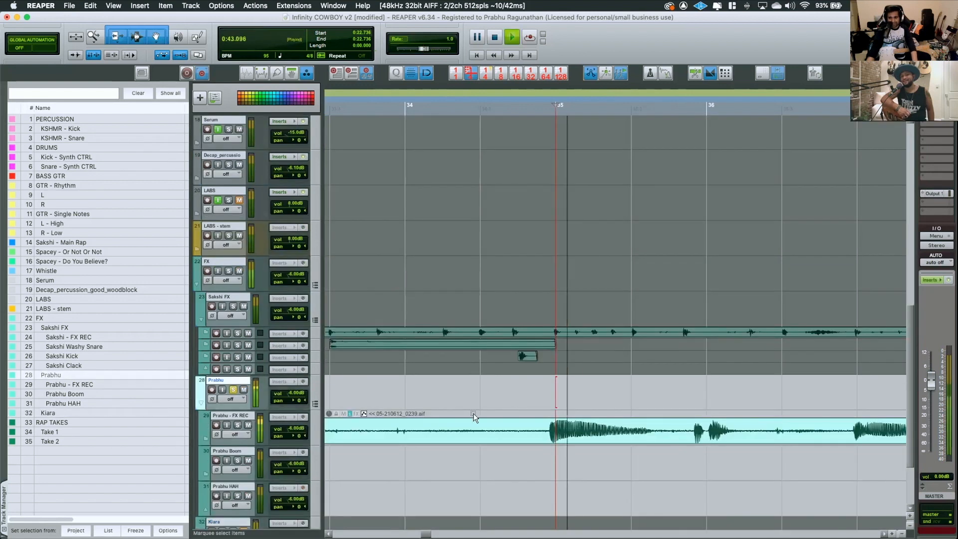
pyautogui.press('space')
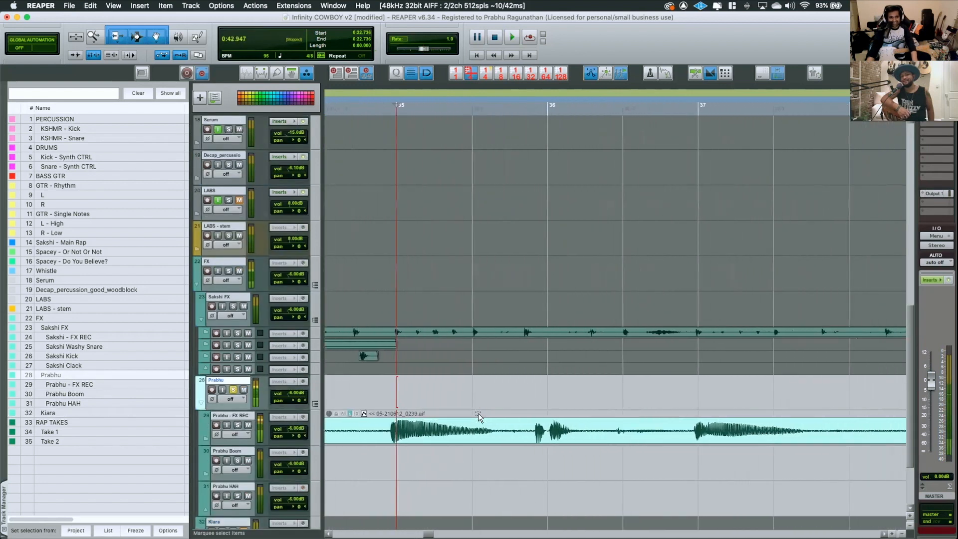
# Play the soloed FX REC recording from about bar 36.5, stop playback, and look over the folder's remaining FX REC, Boom and HAH clips
pyautogui.hscroll(3, 552, 413)
pyautogui.click(542, 403)
pyautogui.click(479, 403)
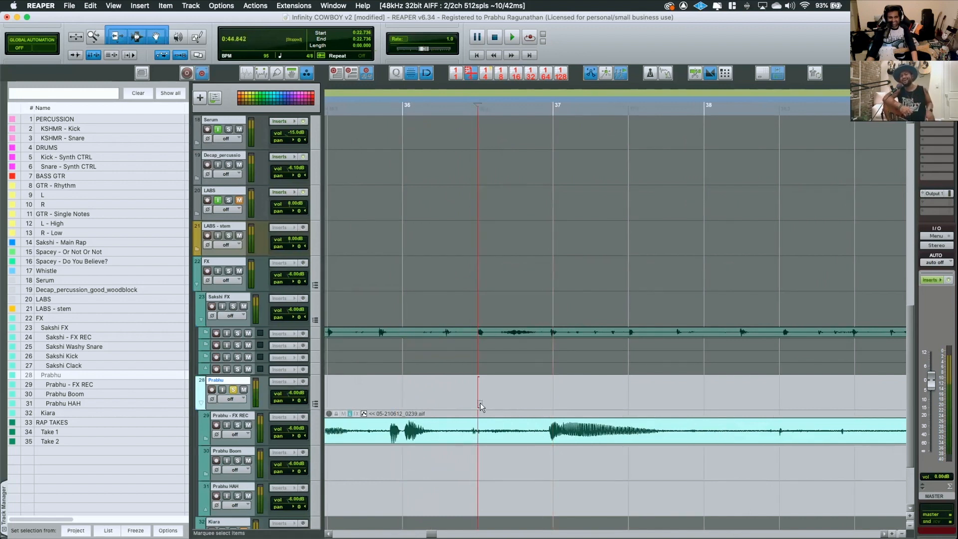
pyautogui.press('space')
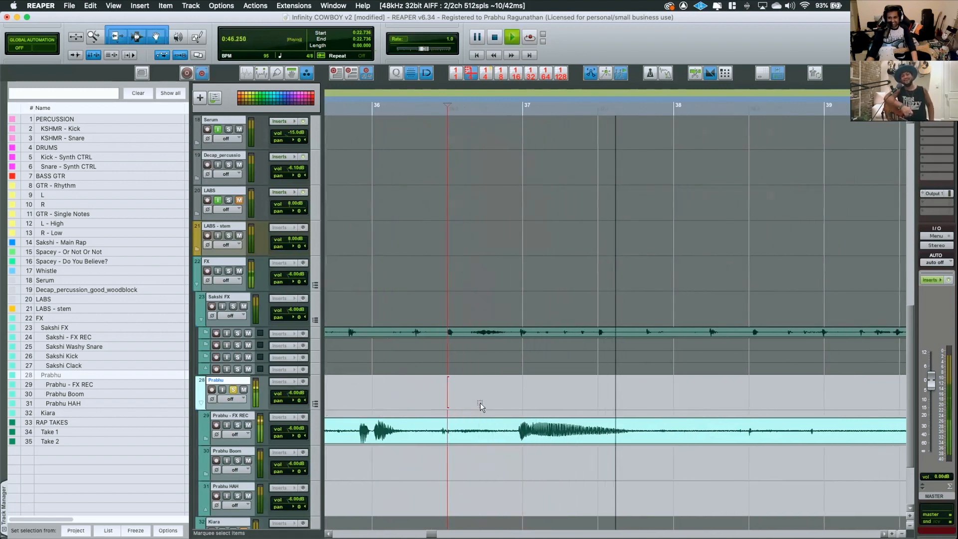
pyautogui.press('space')
pyautogui.hscroll(7, 492, 420)
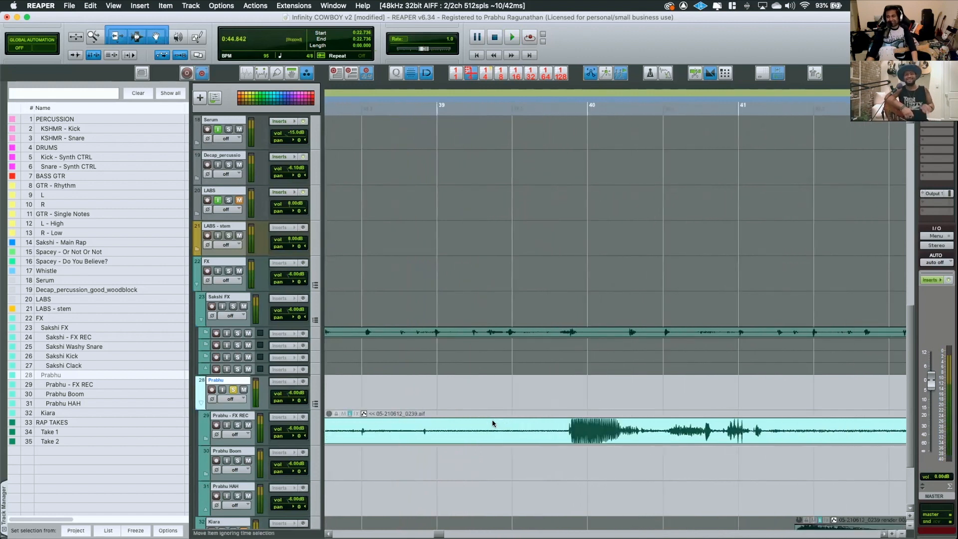
pyautogui.scroll(-5, 597, 413)
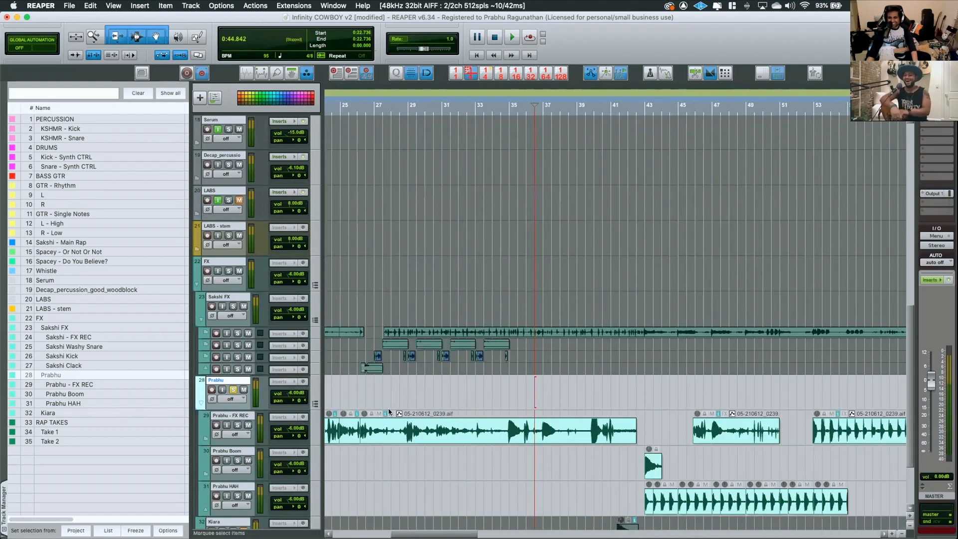
pyautogui.scroll(-1, 244, 426)
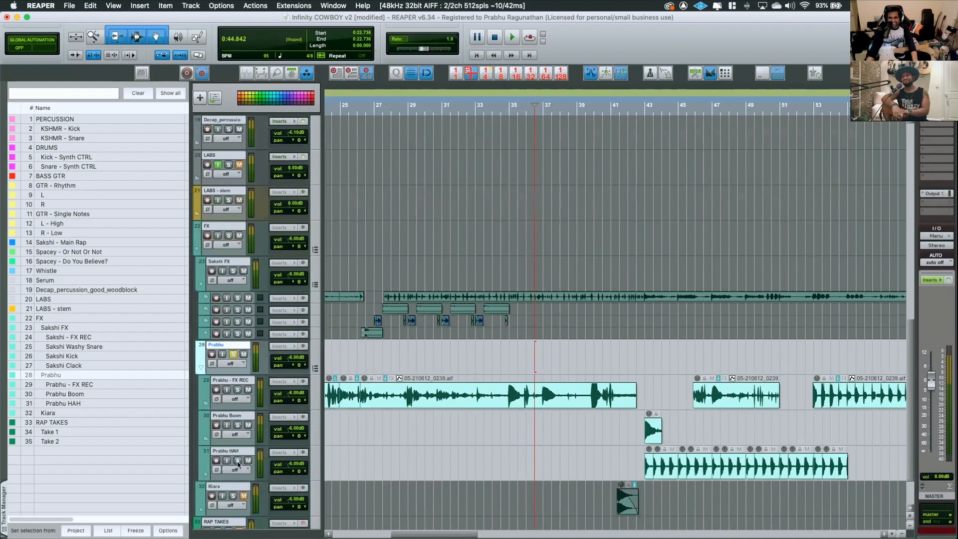
# Solo the HAH track, play its repeated hits from about bar 42.5, stop playback and clear the solo
pyautogui.click(238, 460)
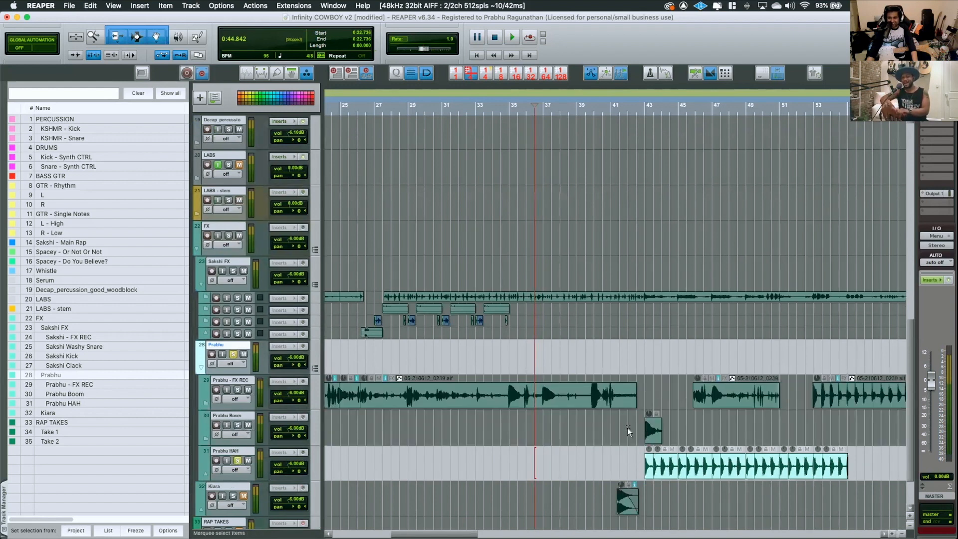
pyautogui.click(633, 462)
pyautogui.press('space')
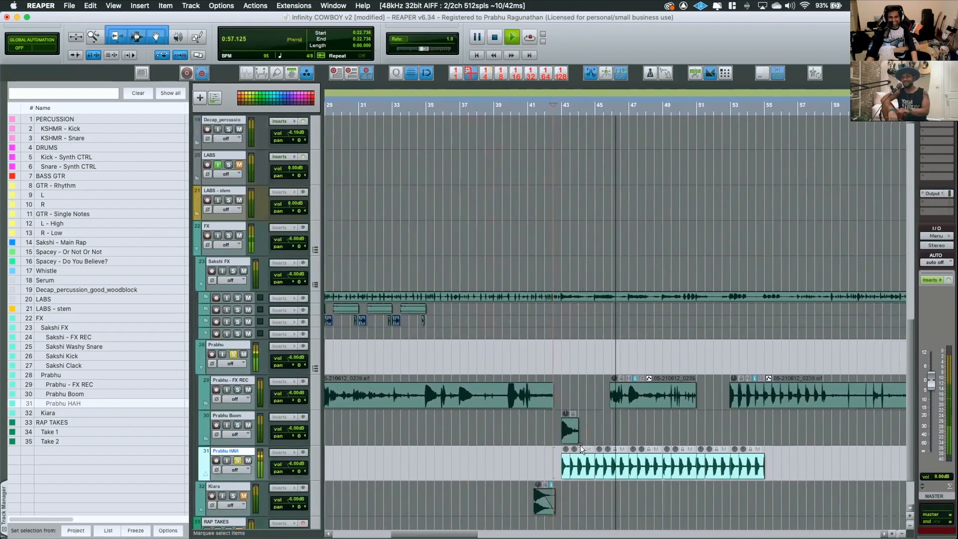
pyautogui.press('space')
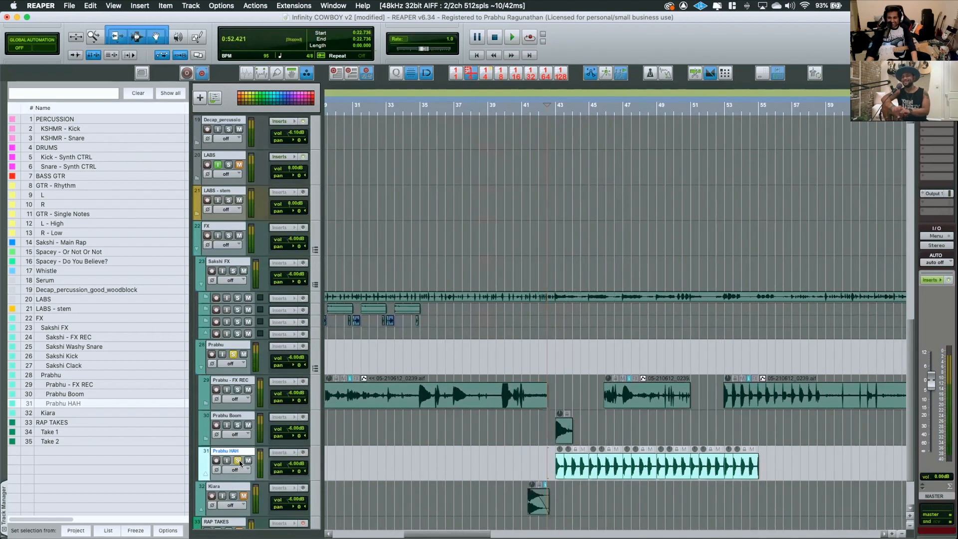
pyautogui.click(237, 460)
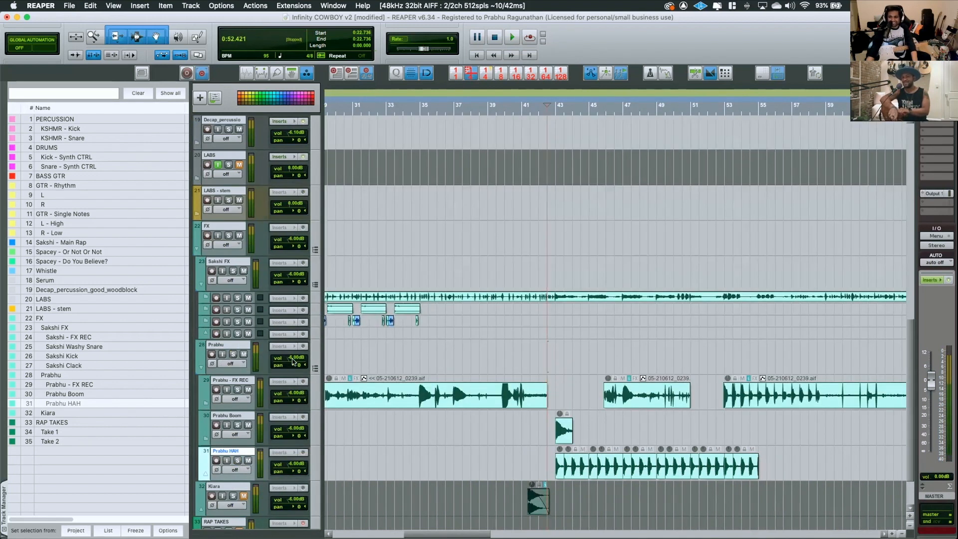
# Play the FX REC recording from about bar 16.5 with folder track 28 soloed, stop, and clear the folder's solo
pyautogui.hscroll(-10, 352, 372)
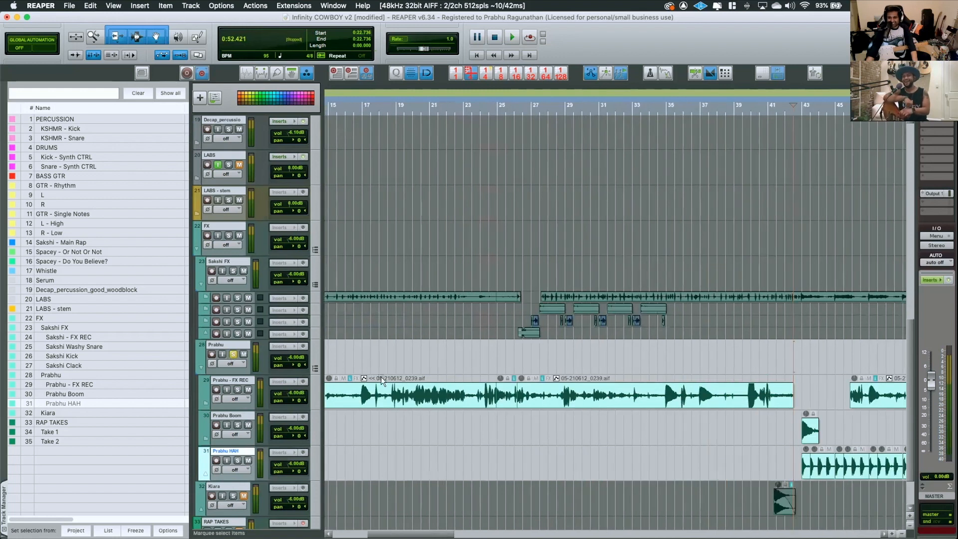
pyautogui.click(351, 372)
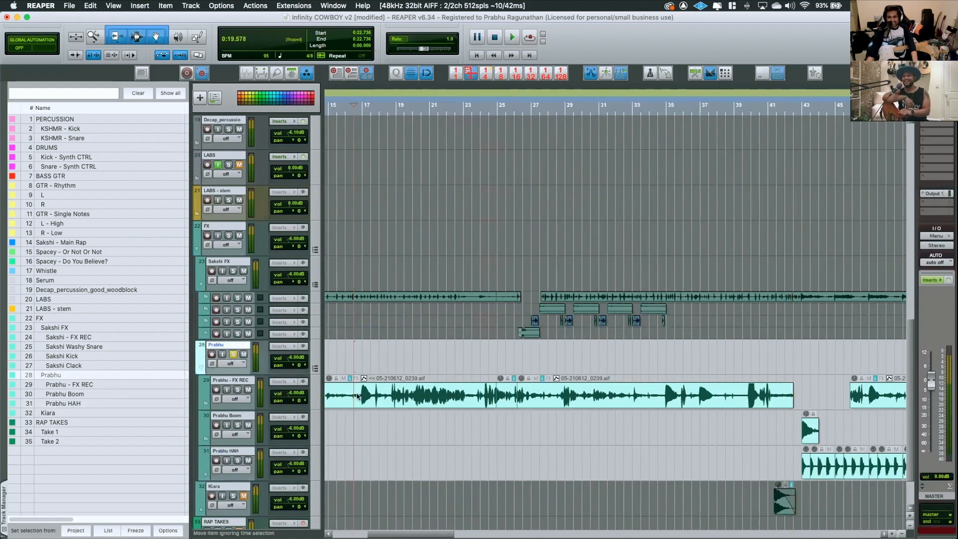
pyautogui.scroll(5, 363, 395)
pyautogui.press('space')
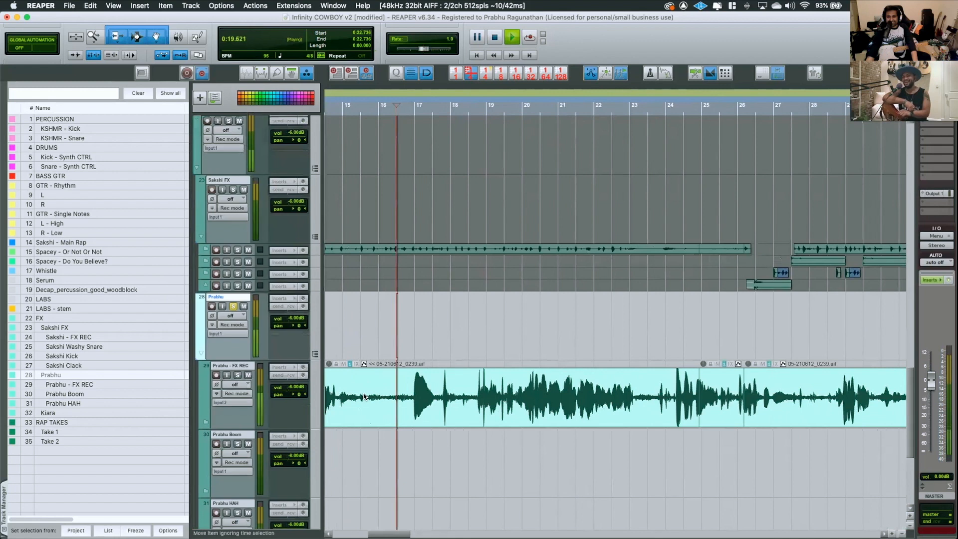
pyautogui.press('space')
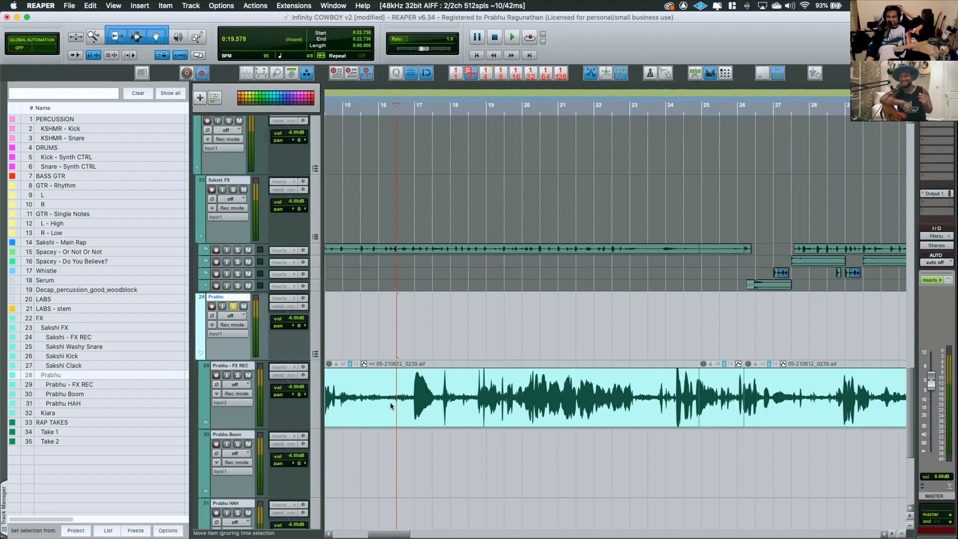
pyautogui.click(233, 306)
# Solo track 32 below the HAH track and play its faded render clip from about bar 41, stopping afterward
pyautogui.scroll(-5, 234, 308)
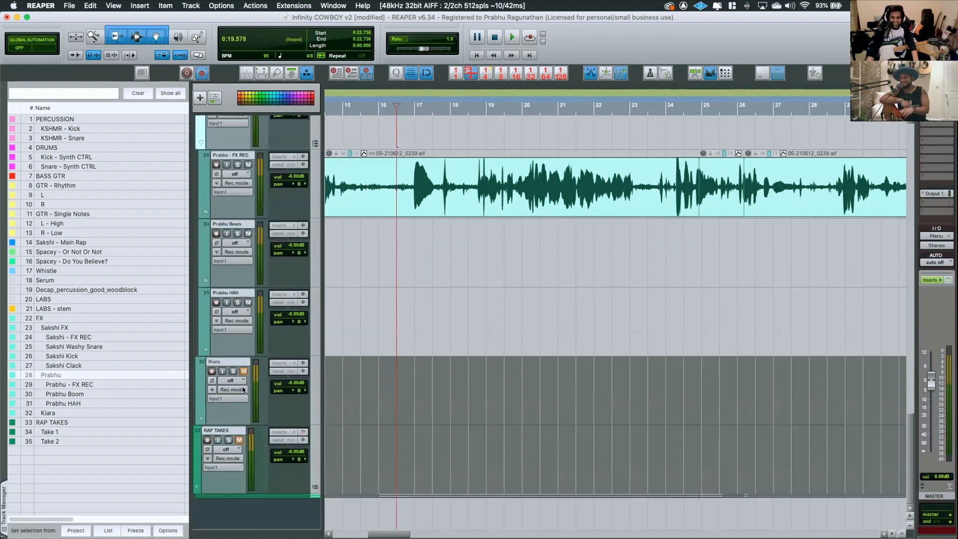
pyautogui.click(233, 371)
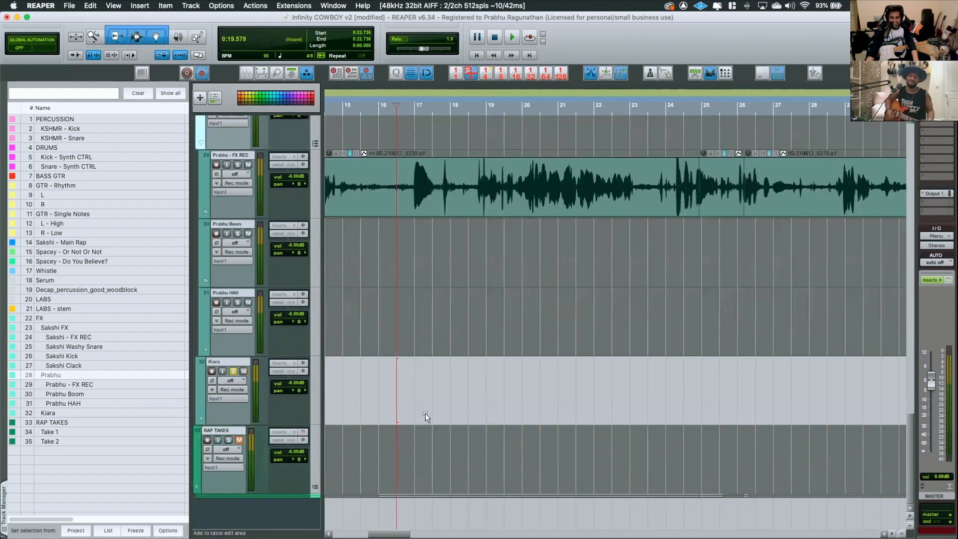
pyautogui.scroll(-6, 486, 424)
pyautogui.scroll(6, 469, 399)
pyautogui.hscroll(4, 726, 412)
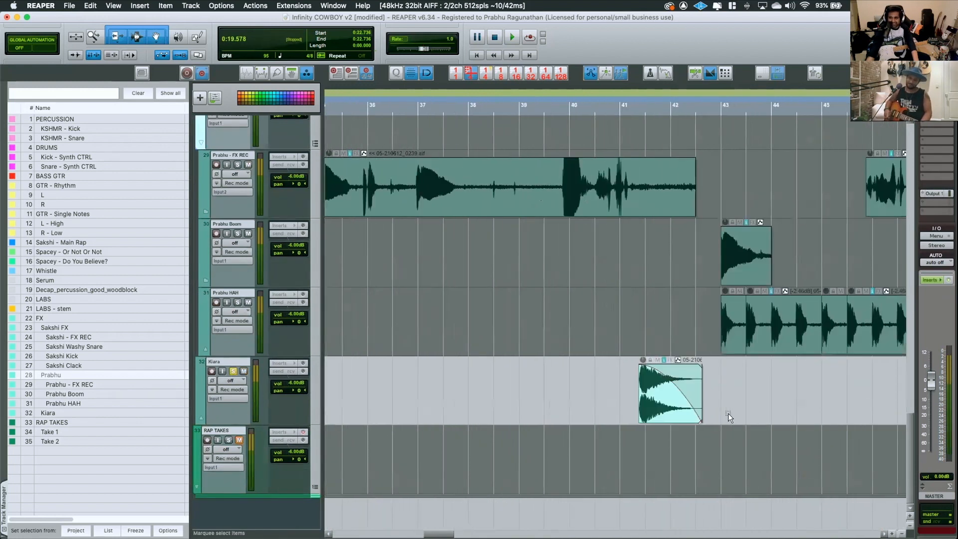
pyautogui.click(630, 389)
pyautogui.scroll(4, 594, 409)
pyautogui.hscroll(5, 581, 412)
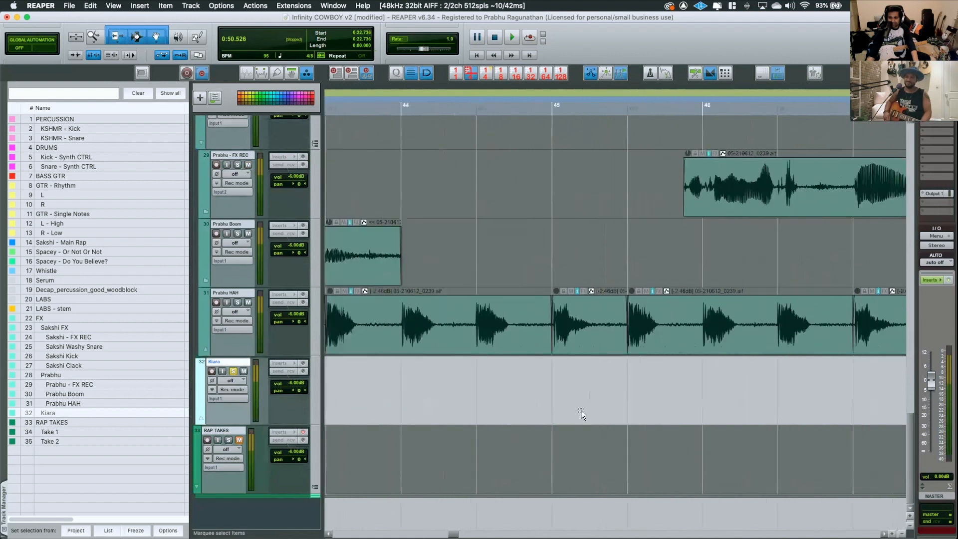
pyautogui.hscroll(-6, 508, 452)
pyautogui.press('space')
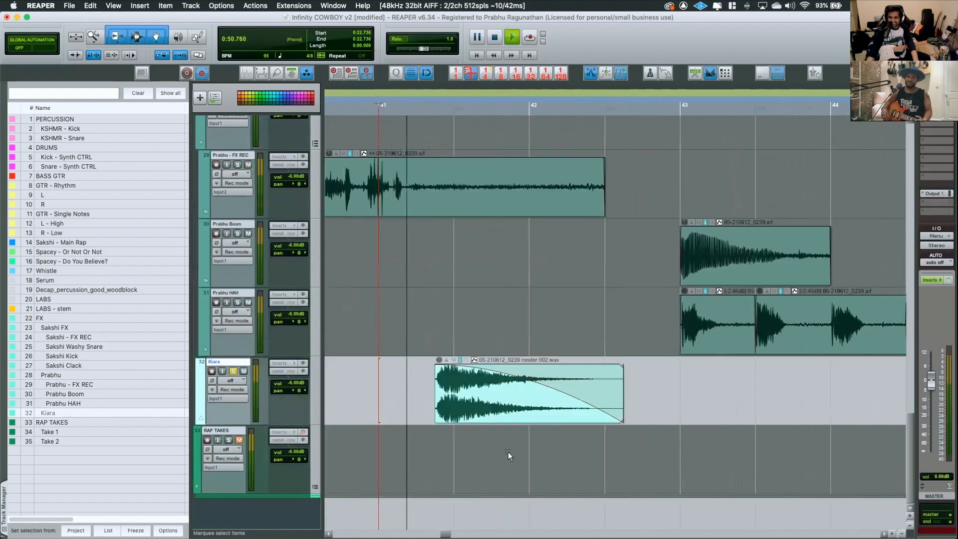
pyautogui.press('space')
# Reverse the render clip on track 32 and play it from about bar 41
pyautogui.hscroll(2, 507, 451)
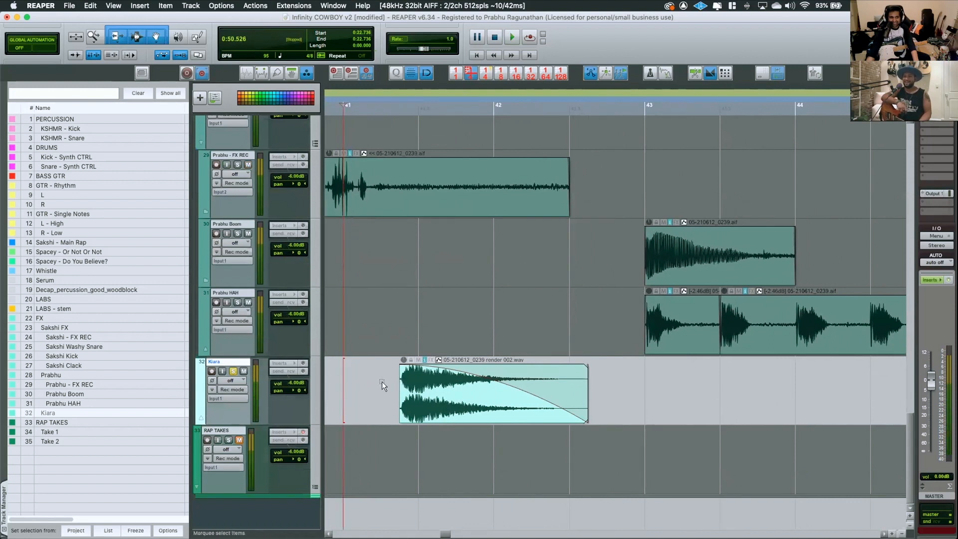
pyautogui.click(410, 388)
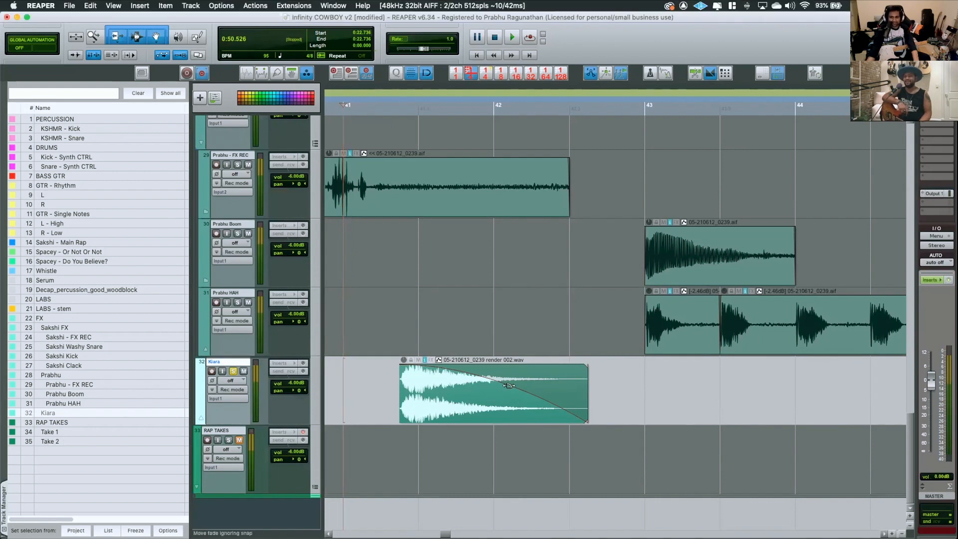
pyautogui.press('r')
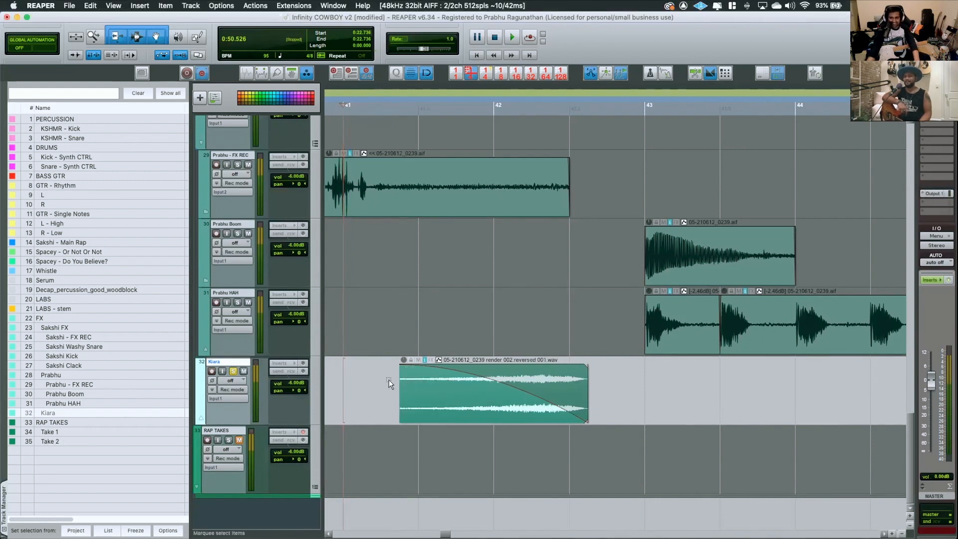
pyautogui.click(388, 379)
pyautogui.press('space')
pyautogui.press('space')
# Remove the fade-out from the reversed clip on track 32 and play it from about bar 41.5
pyautogui.moveTo(497, 381); pyautogui.dragTo(686, 378)
pyautogui.click(415, 372)
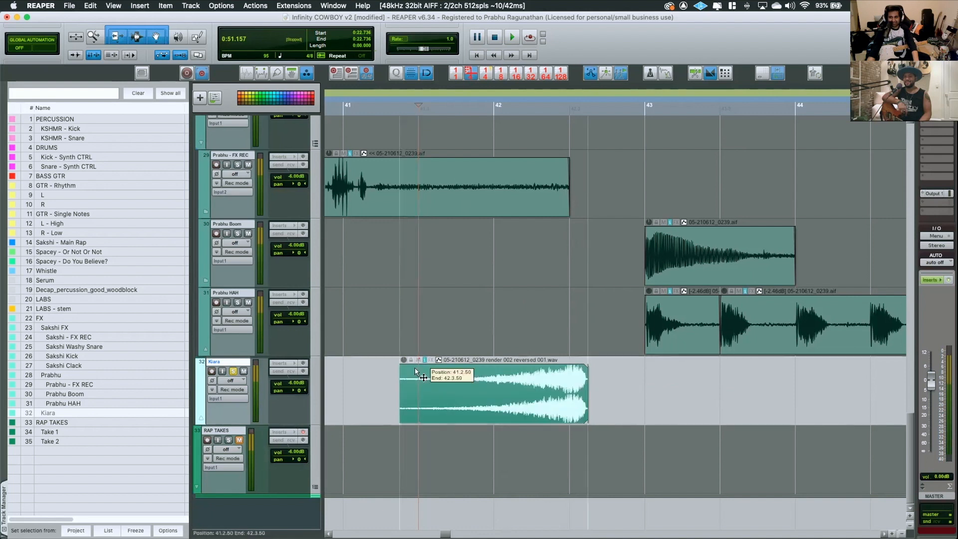
pyautogui.press('space')
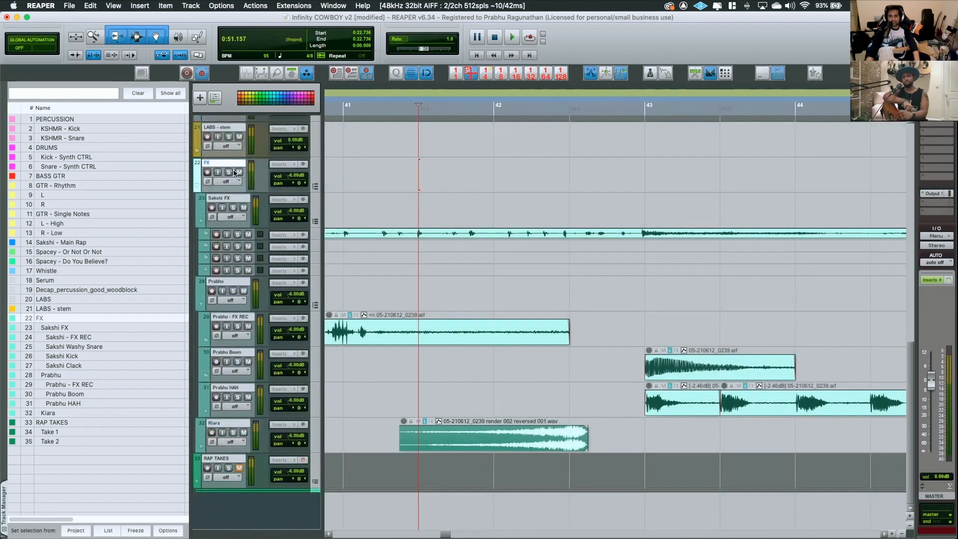
# Mute the FX folder
pyautogui.click(237, 172)
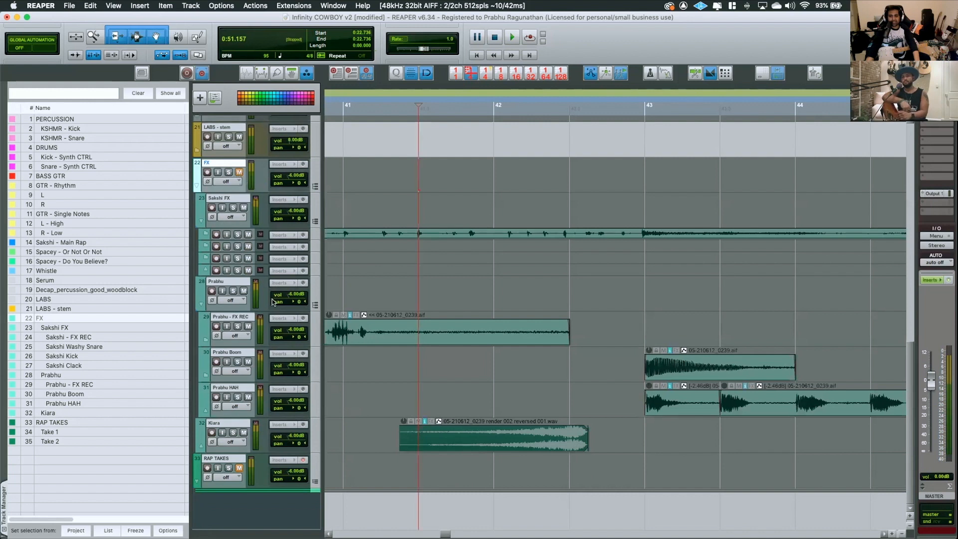
pyautogui.scroll(-5, 272, 300)
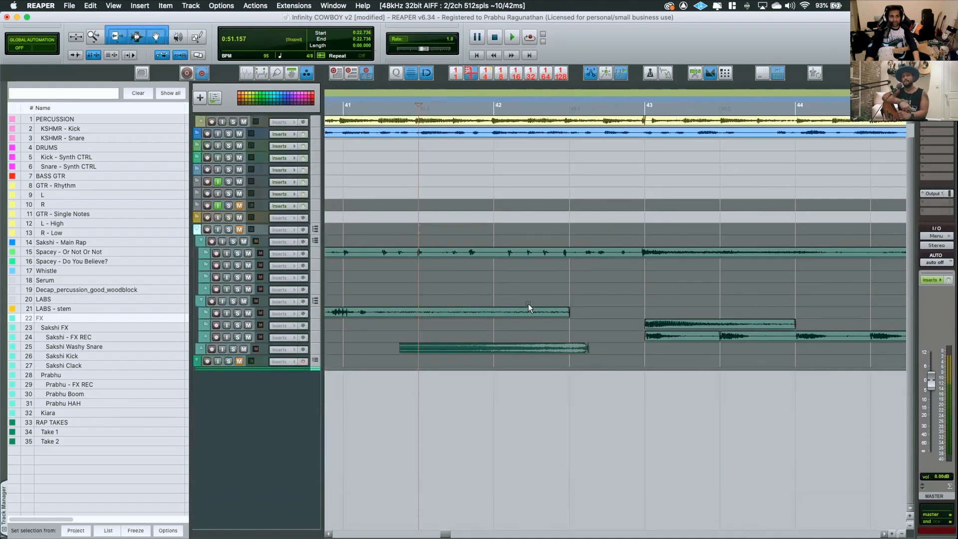
pyautogui.scroll(5, 528, 303)
pyautogui.scroll(3, 526, 303)
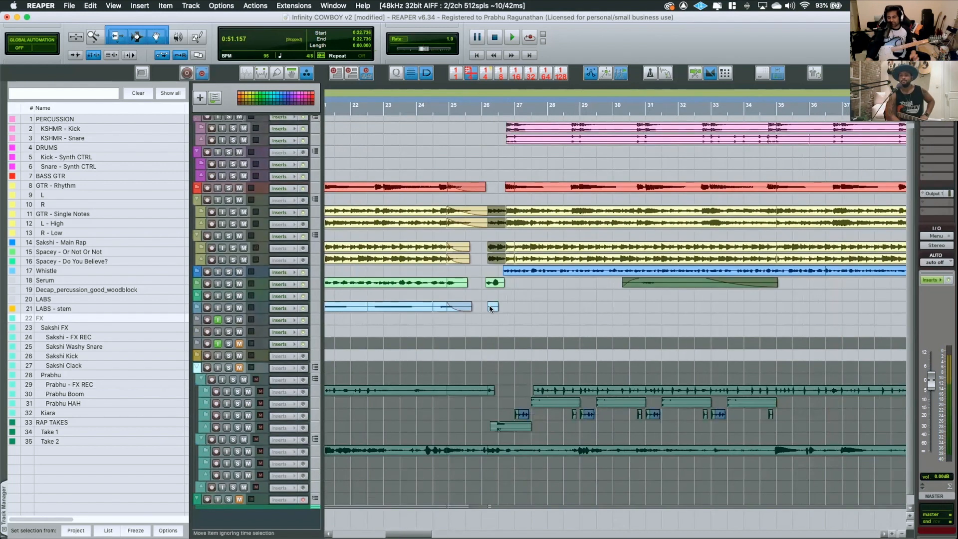
# Examine the Serum, woodblock and LABS clips from the SHOT section through the end of the song
pyautogui.click(540, 314)
pyautogui.click(493, 316)
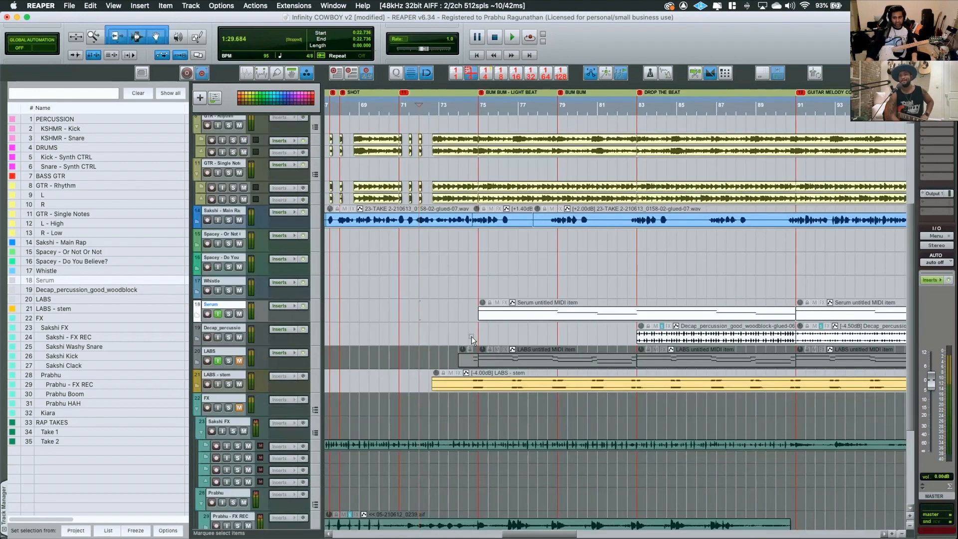
pyautogui.scroll(-5, 471, 336)
pyautogui.scroll(-5, 469, 334)
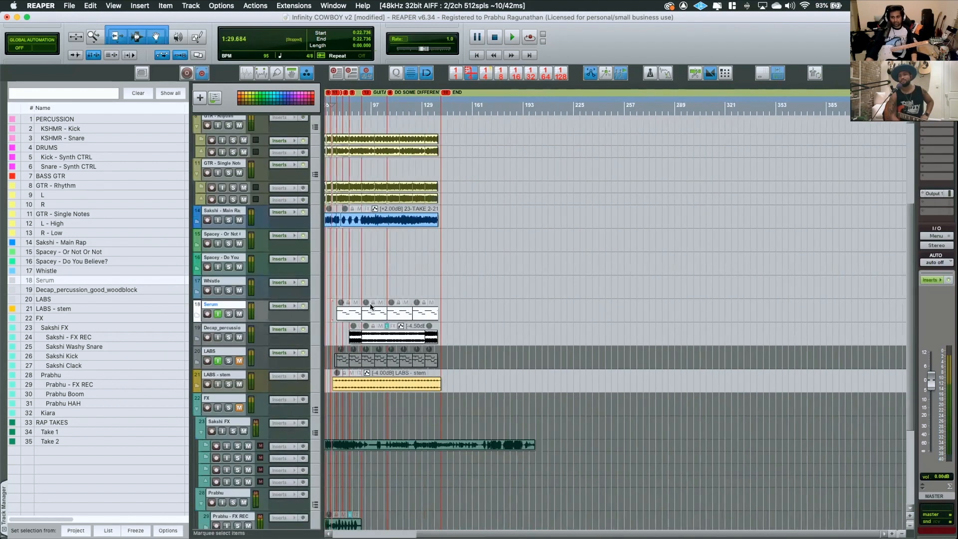
pyautogui.scroll(2, 370, 304)
pyautogui.scroll(5, 370, 303)
pyautogui.scroll(-5, 391, 305)
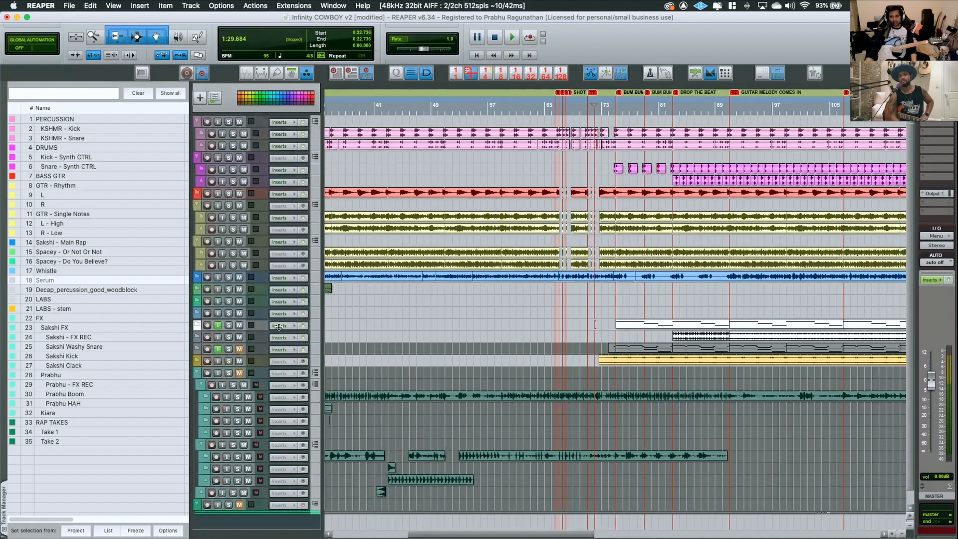
pyautogui.scroll(5, 210, 350)
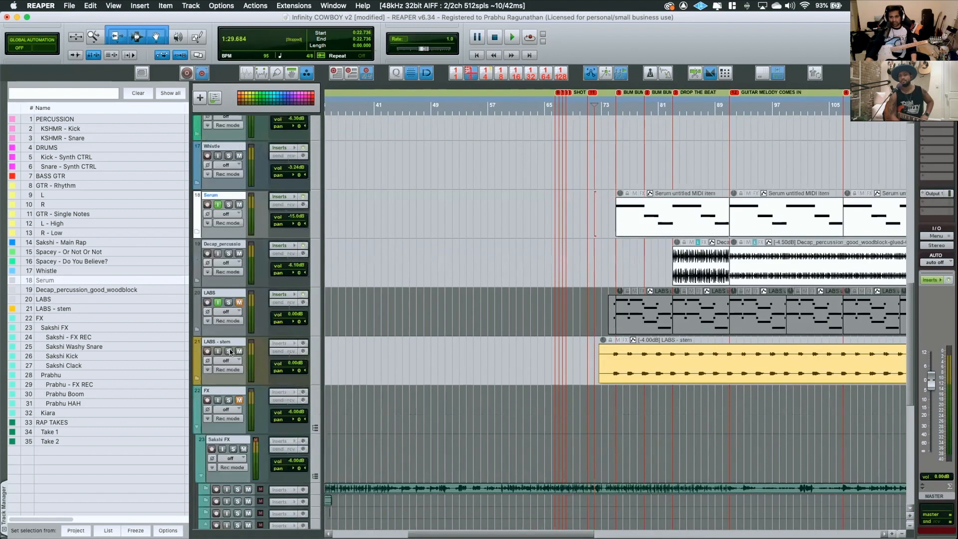
# Play the soloed LABS - stem track from the BUM BUM - LIGHT BEAT section and clear its solo
pyautogui.moveTo(602, 363); pyautogui.dragTo(598, 364)
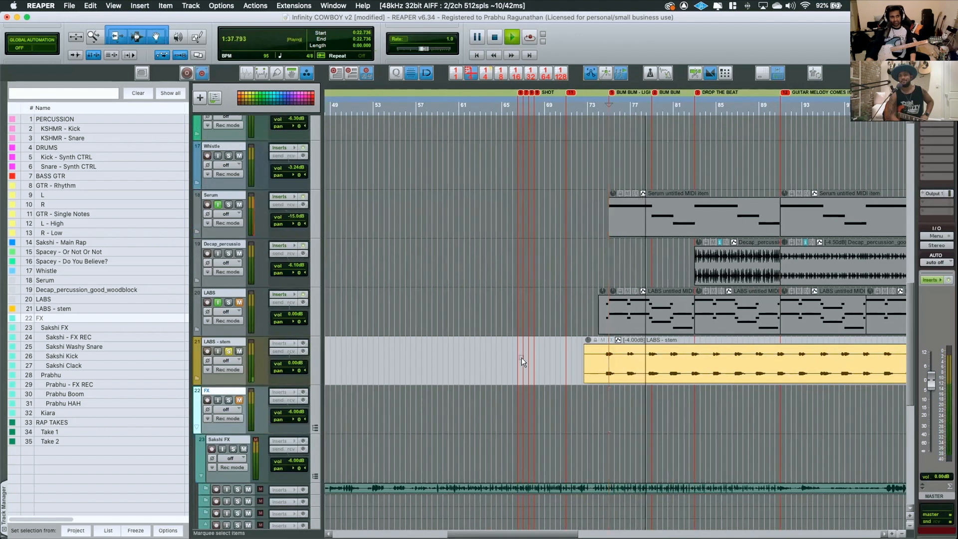
pyautogui.hscroll(5, 434, 364)
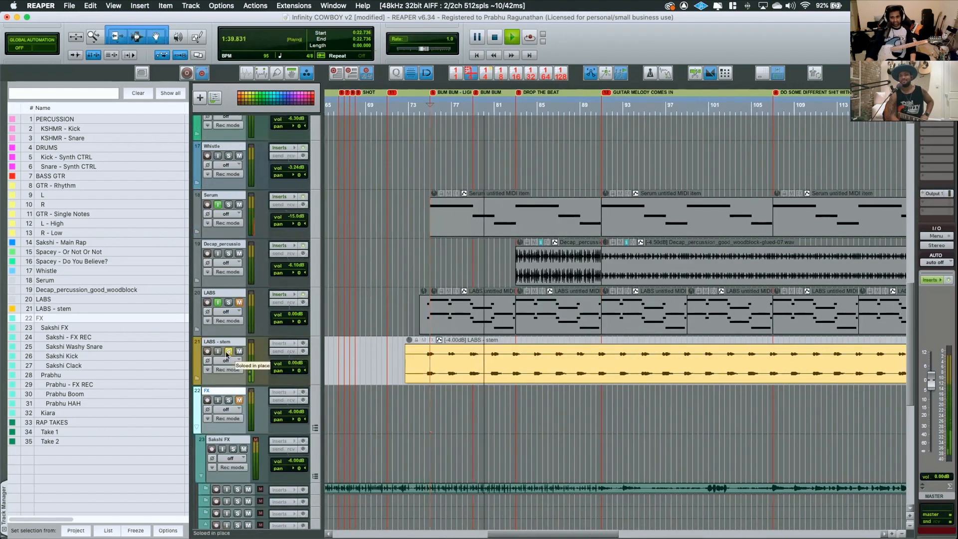
pyautogui.click(228, 352)
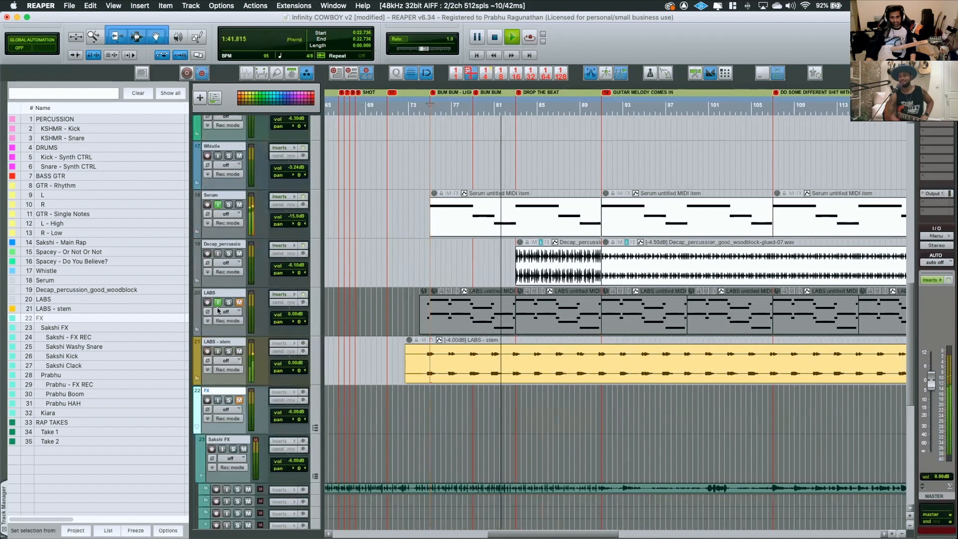
# Audition the woodblock and Serum tracks in solo, playing Serum from about bar 87, and clear both solos
pyautogui.click(229, 254)
pyautogui.click(229, 254)
pyautogui.click(561, 192)
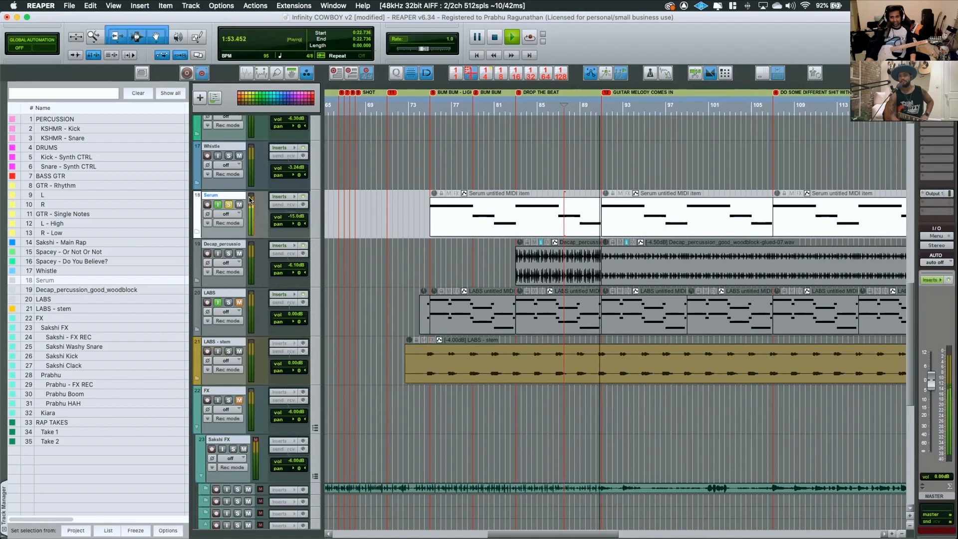
pyautogui.press('space')
pyautogui.click(228, 205)
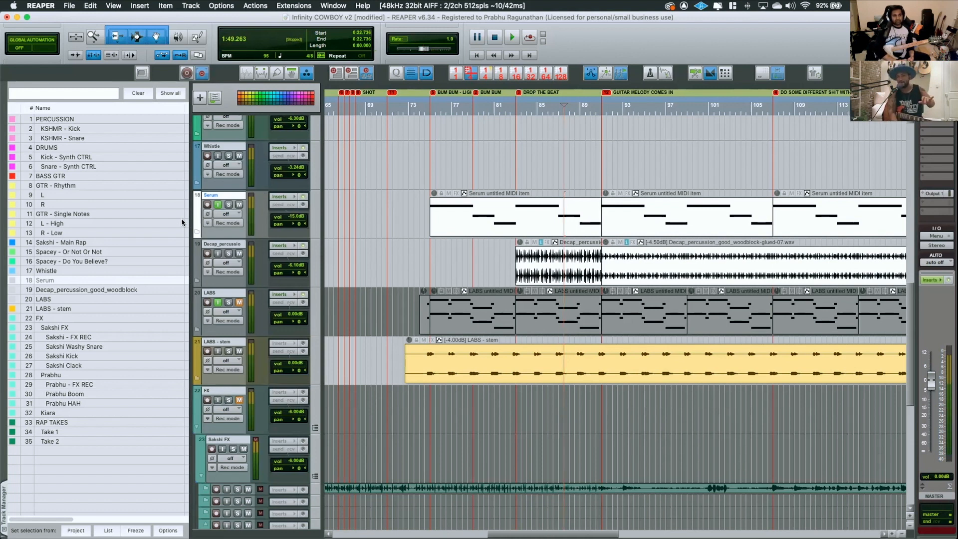
# Play the full mix from about bar 74.5, through BUM BUM - LIGHT BEAT and into DROP THE BEAT, and stop playback
pyautogui.click(429, 220)
pyautogui.click(422, 259)
pyautogui.scroll(5, 442, 228)
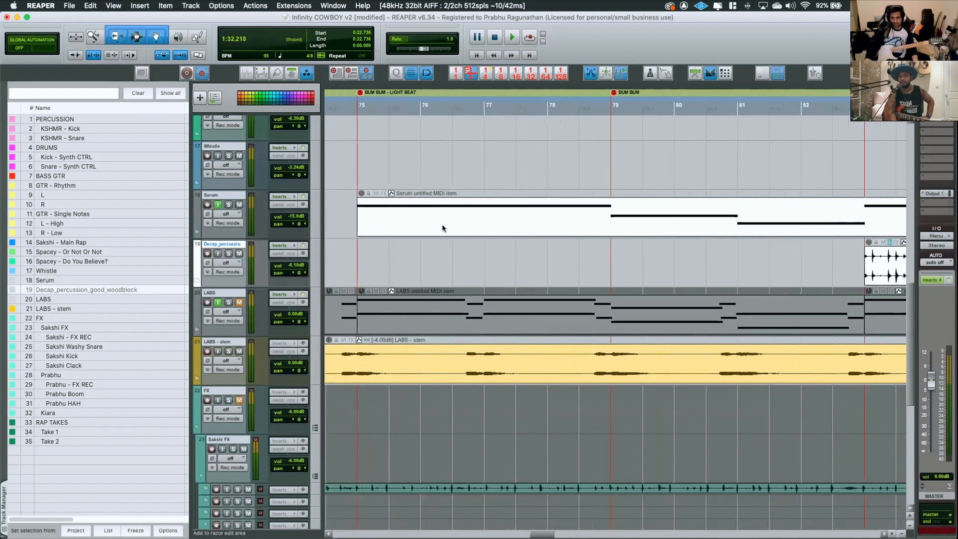
pyautogui.click(345, 247)
pyautogui.hscroll(-4, 345, 247)
pyautogui.click(516, 113)
pyautogui.press('space')
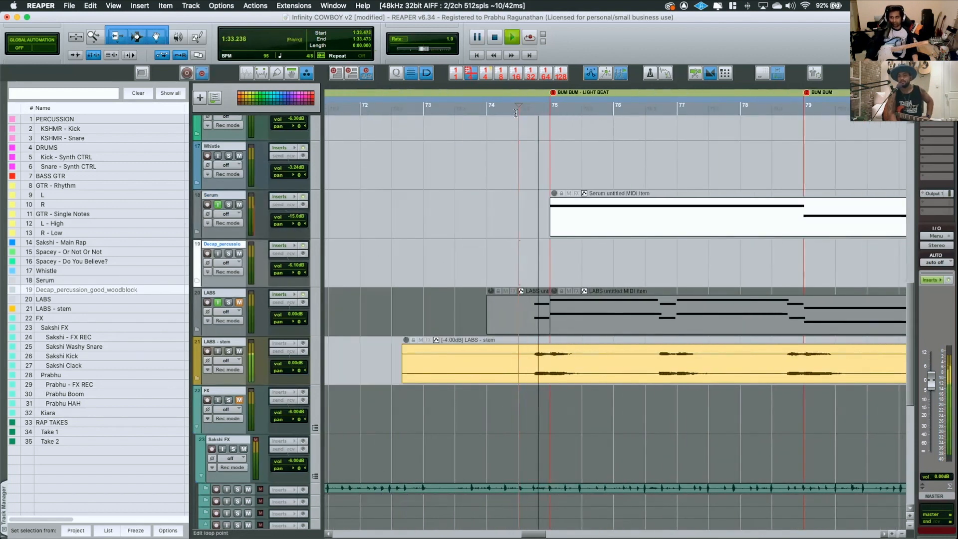
pyautogui.scroll(-4, 594, 197)
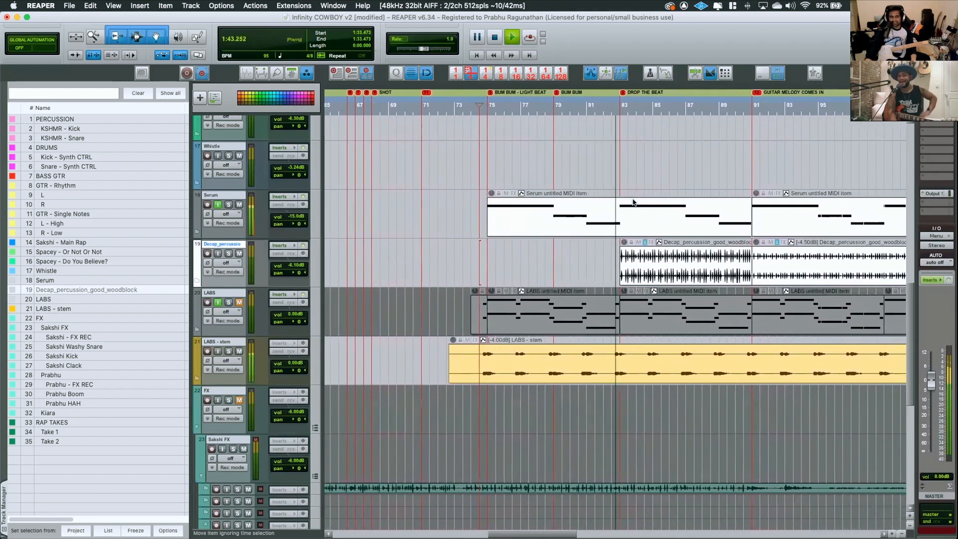
pyautogui.press('space')
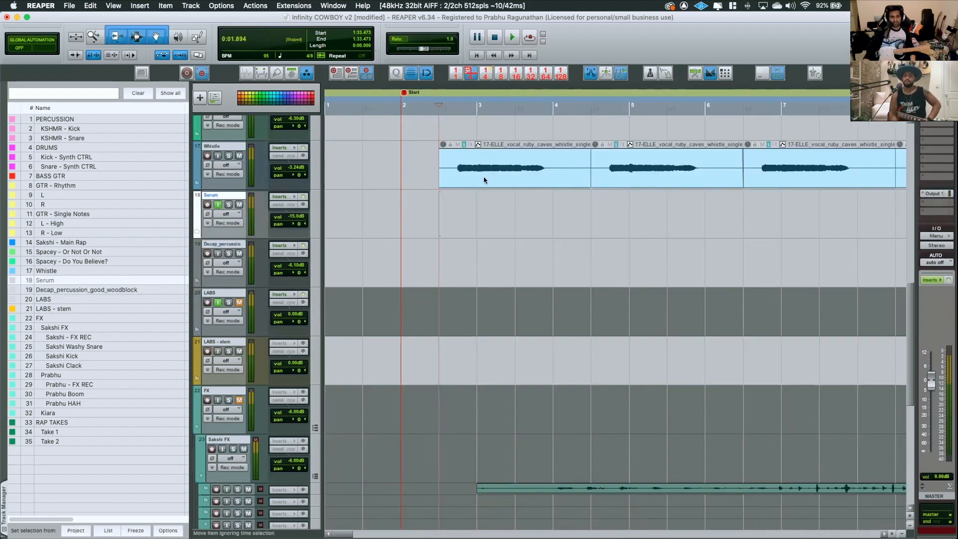
# Play the Whistle clips from about bar 2.5 and solo the Whistle track
pyautogui.press('space')
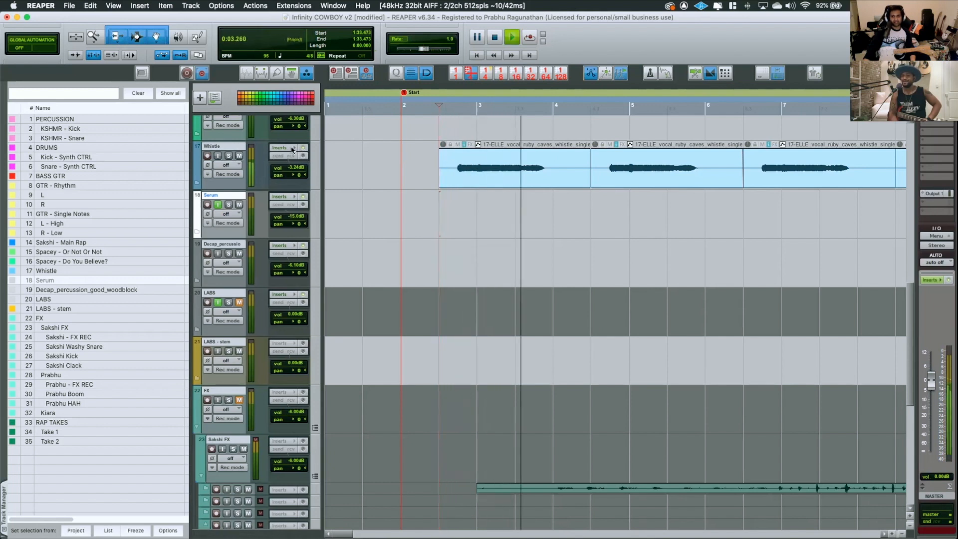
pyautogui.click(228, 156)
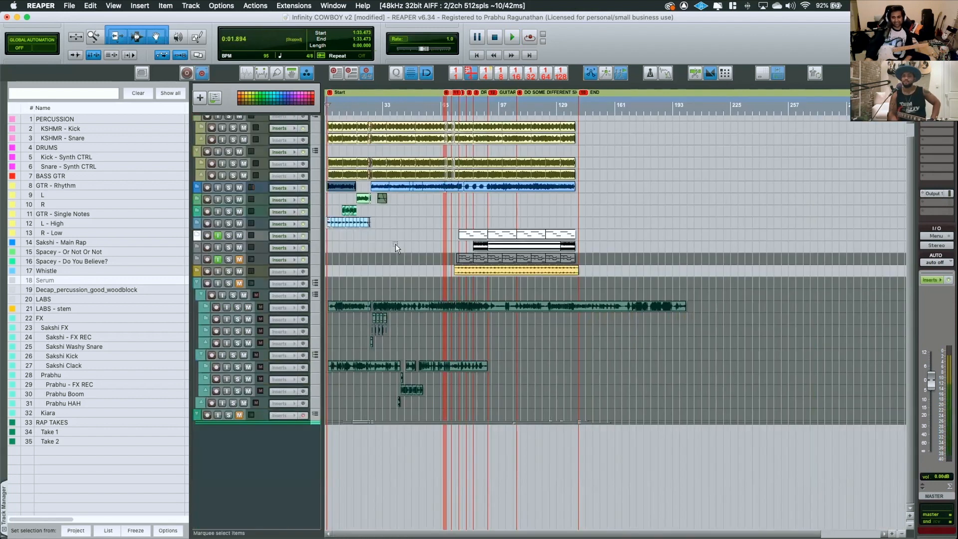
# Examine the whole arrangement, comparing the Serum, woodblock, LABS, drum and guitar clips across the sections up to END
pyautogui.scroll(5, 410, 238)
pyautogui.scroll(3, 411, 238)
pyautogui.scroll(6, 411, 237)
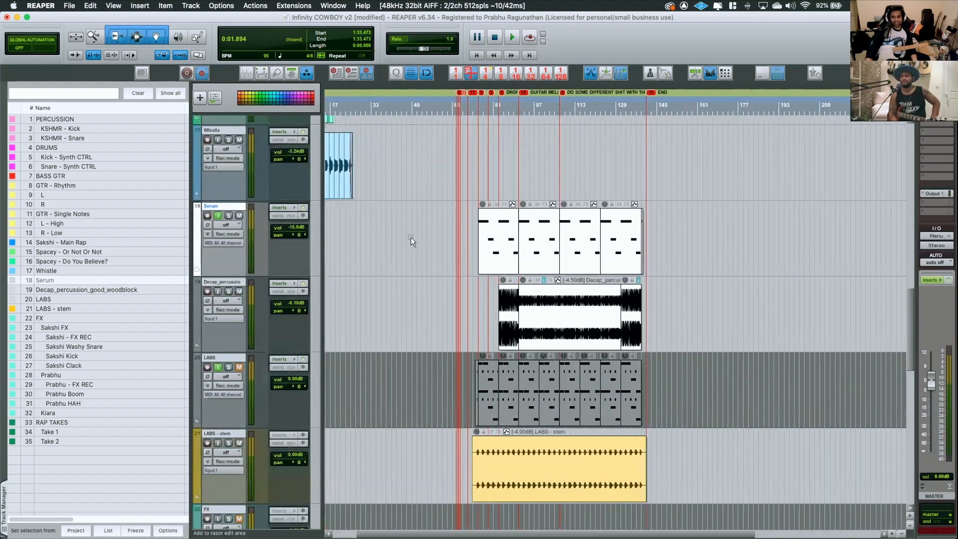
pyautogui.scroll(-3, 410, 238)
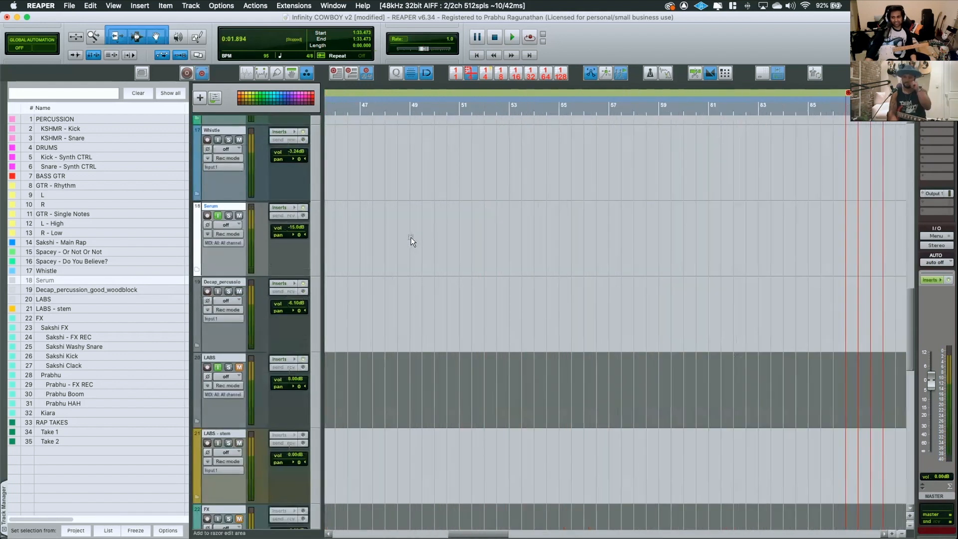
pyautogui.scroll(-3, 411, 238)
pyautogui.scroll(-3, 411, 238)
pyautogui.scroll(-4, 410, 237)
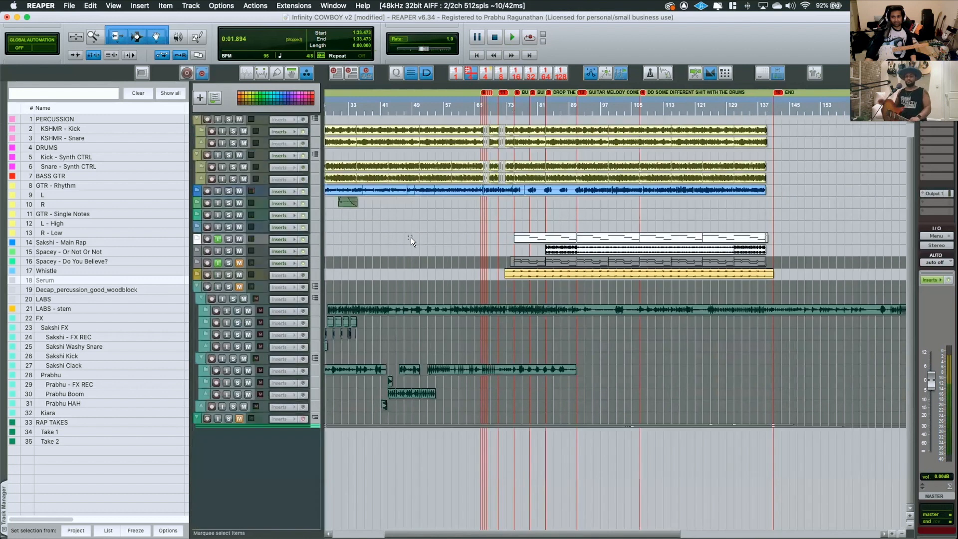
pyautogui.scroll(3, 408, 238)
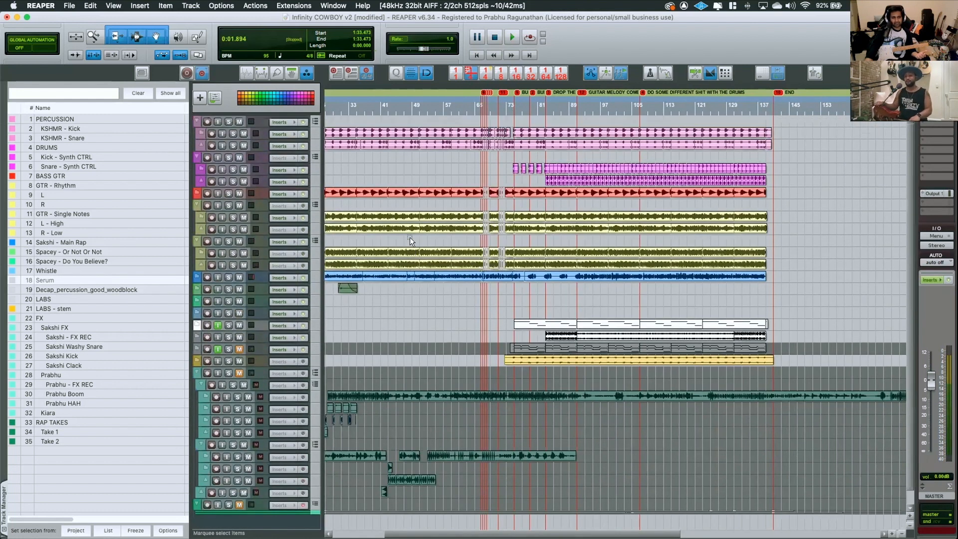
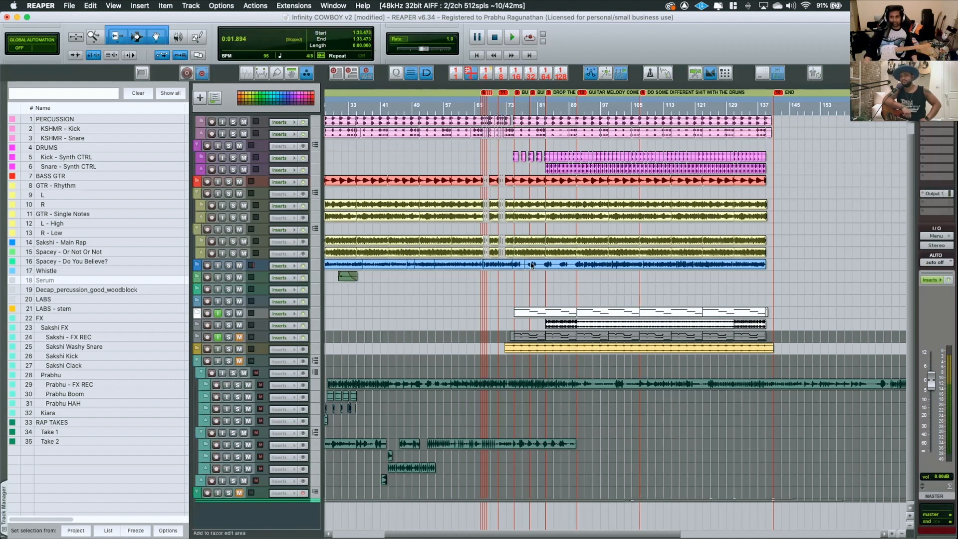
# Expand the GTR - Rhythm and GTR - Single Notes folders so their child tracks show at full height around DROP THE BEAT
pyautogui.scroll(5, 505, 255)
pyautogui.scroll(5, 480, 255)
pyautogui.scroll(-5, 479, 256)
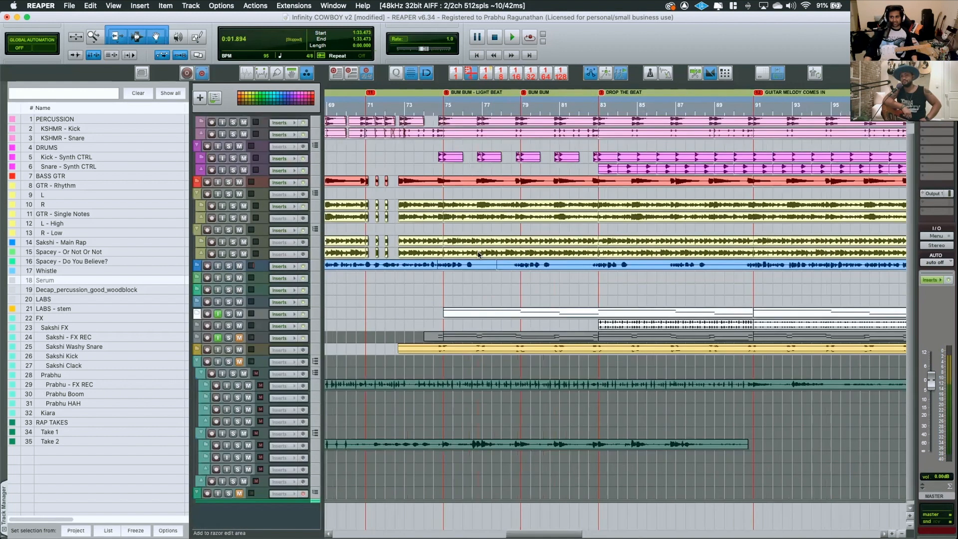
pyautogui.scroll(3, 254, 248)
pyautogui.scroll(5, 255, 249)
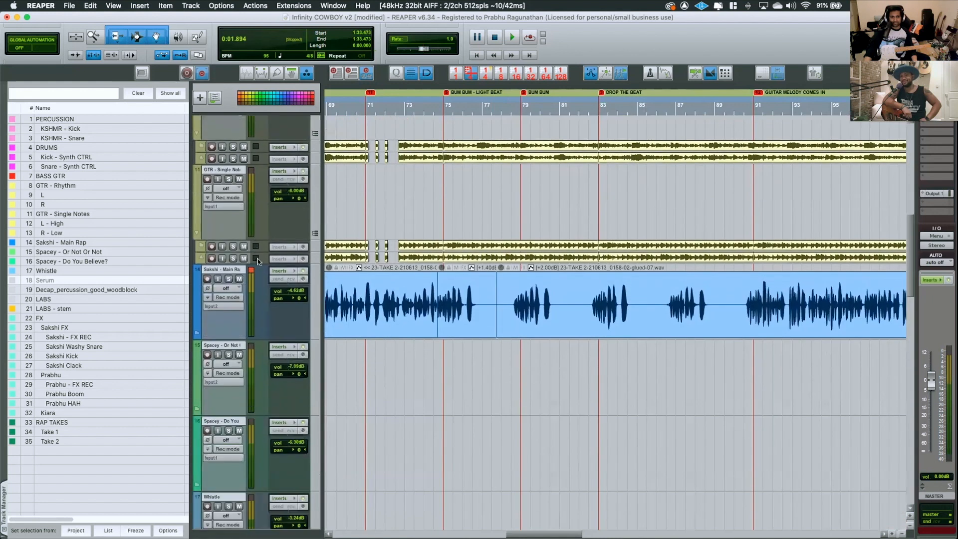
pyautogui.click(315, 228)
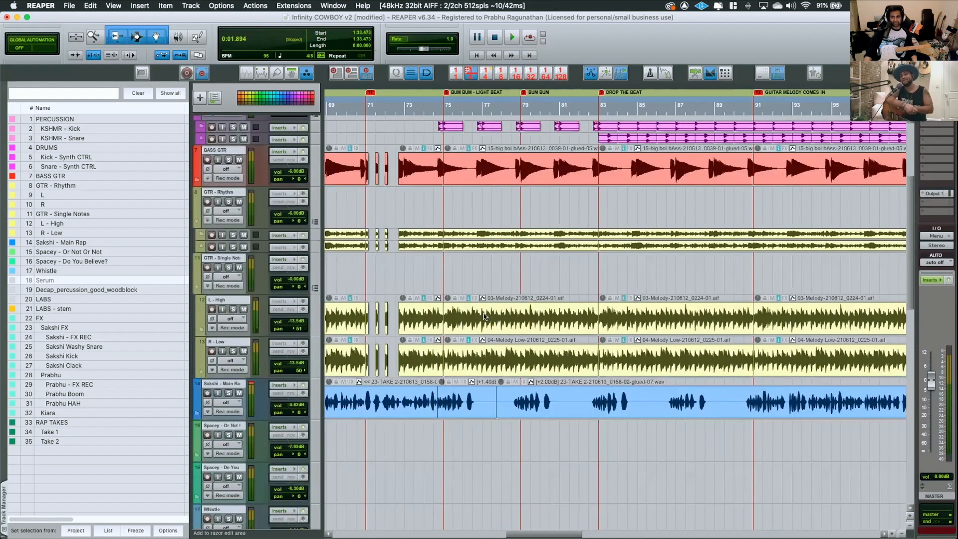
pyautogui.scroll(-3, 330, 249)
pyautogui.click(315, 224)
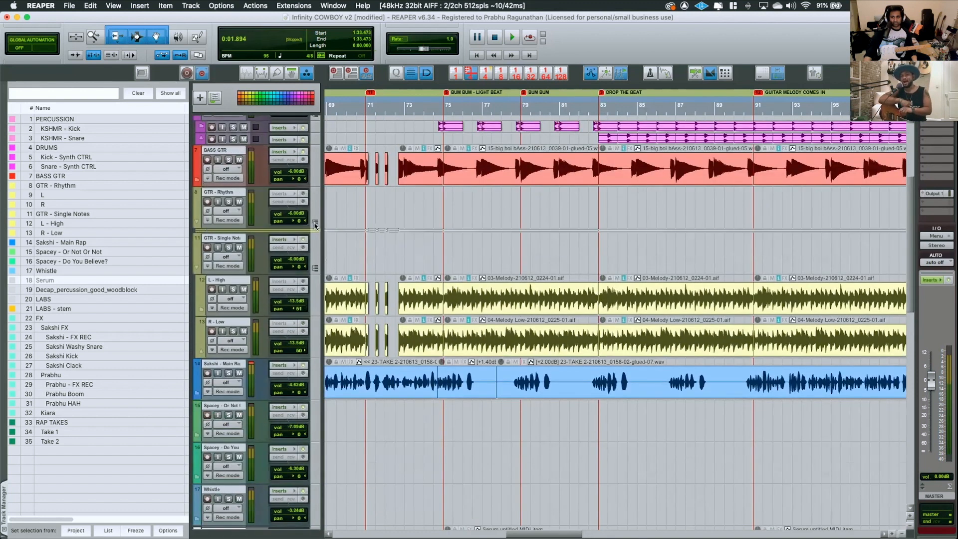
pyautogui.click(314, 224)
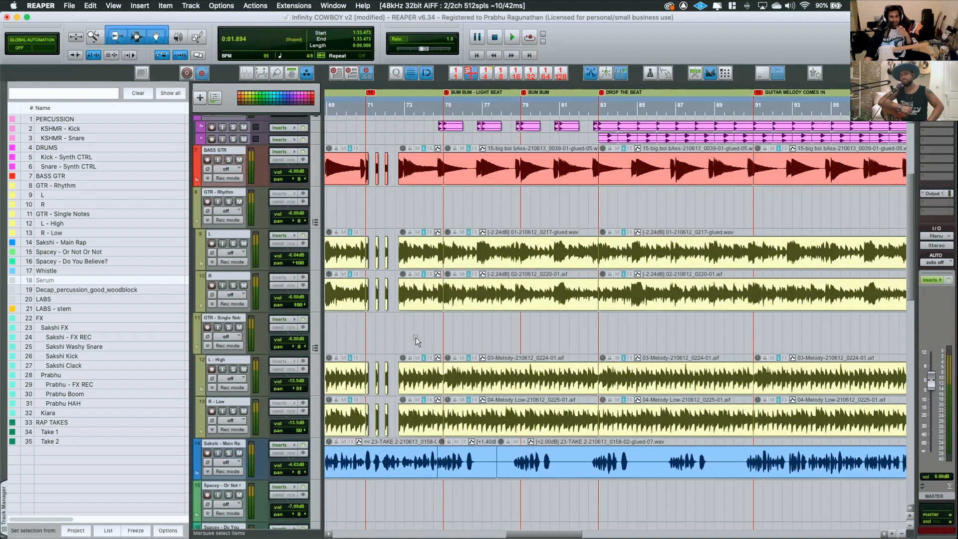
# Expand the DRUMS folder so the Kick and Snare Synth CTRL tracks show at full height
pyautogui.scroll(-15, 410, 339)
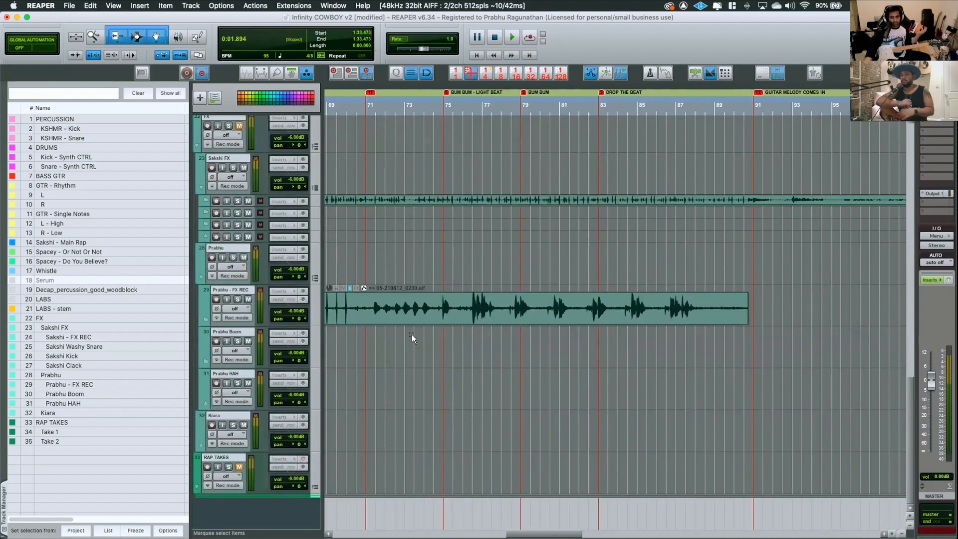
pyautogui.scroll(15, 413, 334)
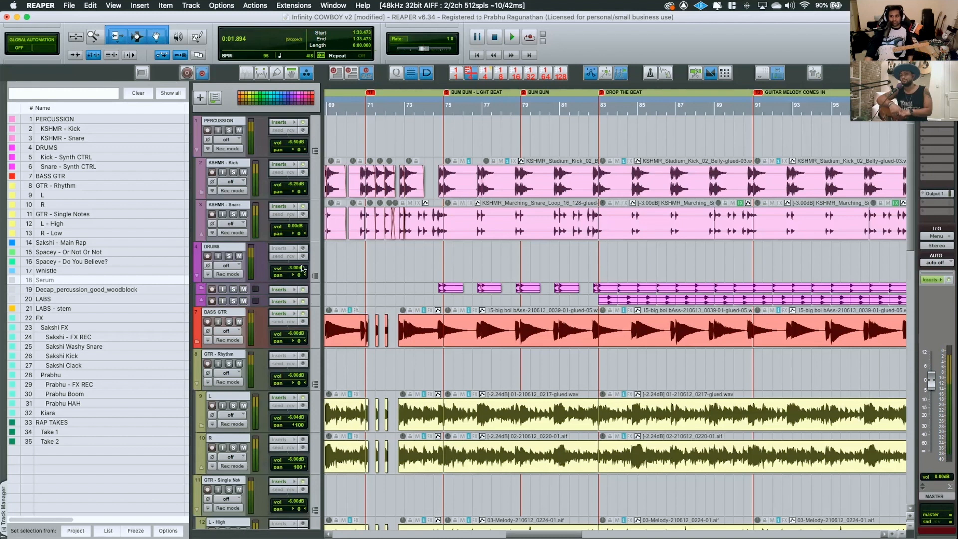
pyautogui.click(315, 276)
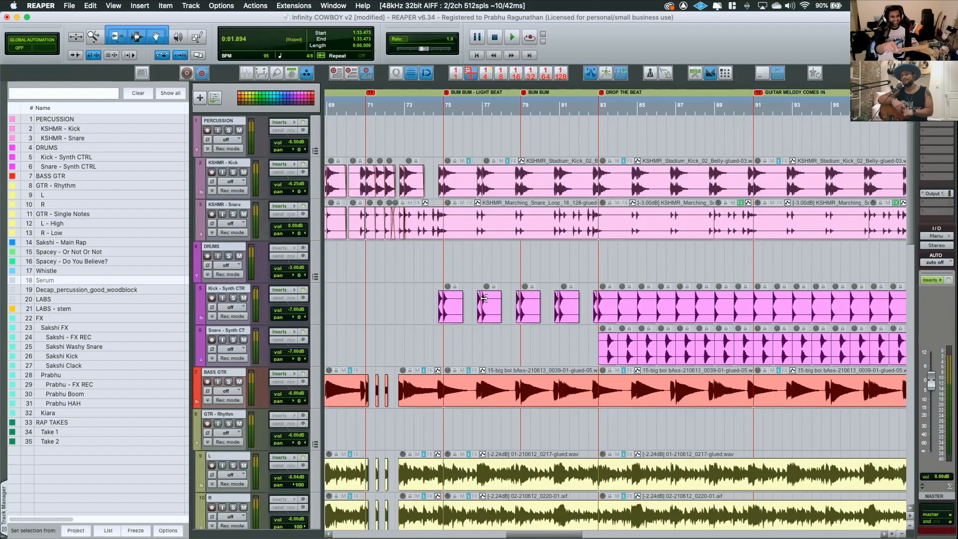
# Examine all tracks together from about bar 91 to 118, around the marker where the drums change
pyautogui.hscroll(9, 571, 316)
pyautogui.scroll(-5, 571, 317)
pyautogui.scroll(-4, 566, 315)
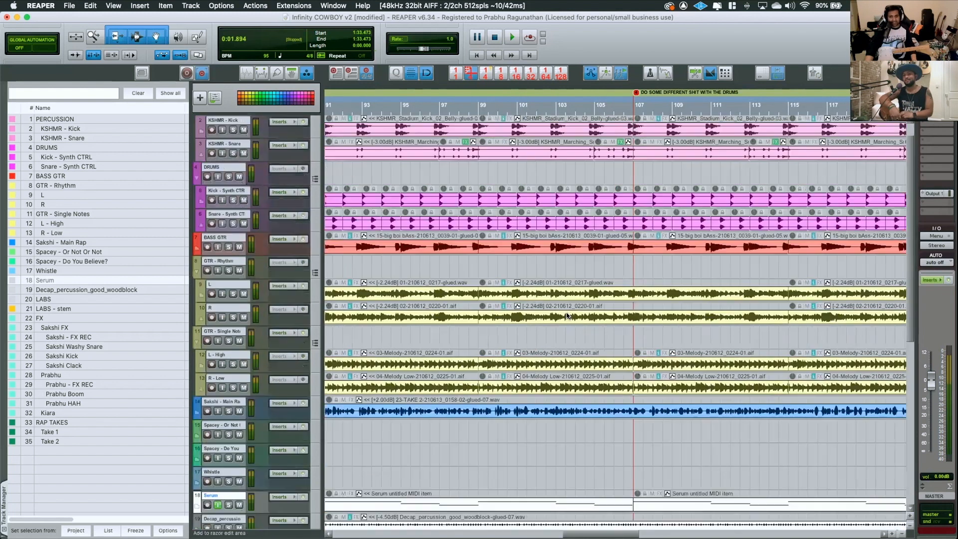
pyautogui.scroll(-4, 566, 315)
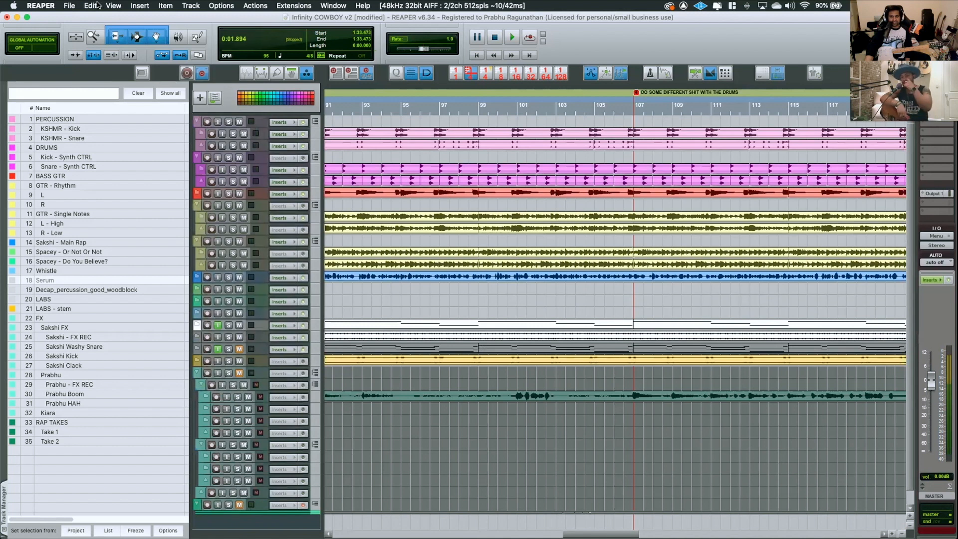